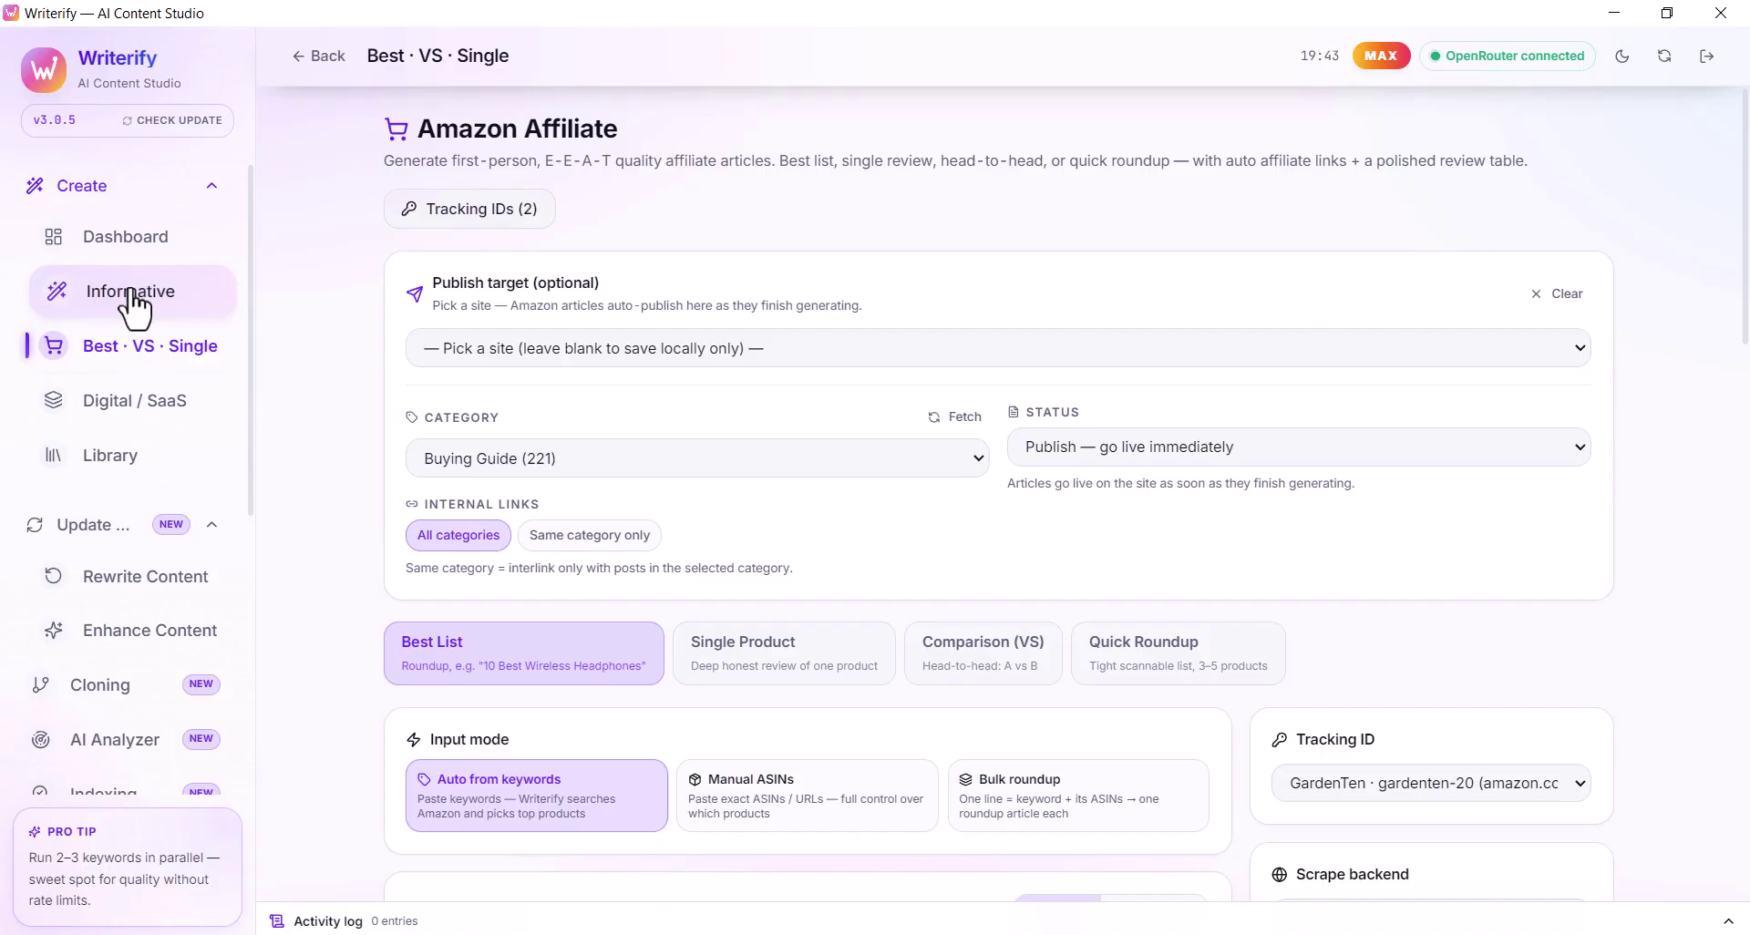
Look over the Dashboard, Informative and Best · VS · Single content creation pages
click(132, 301)
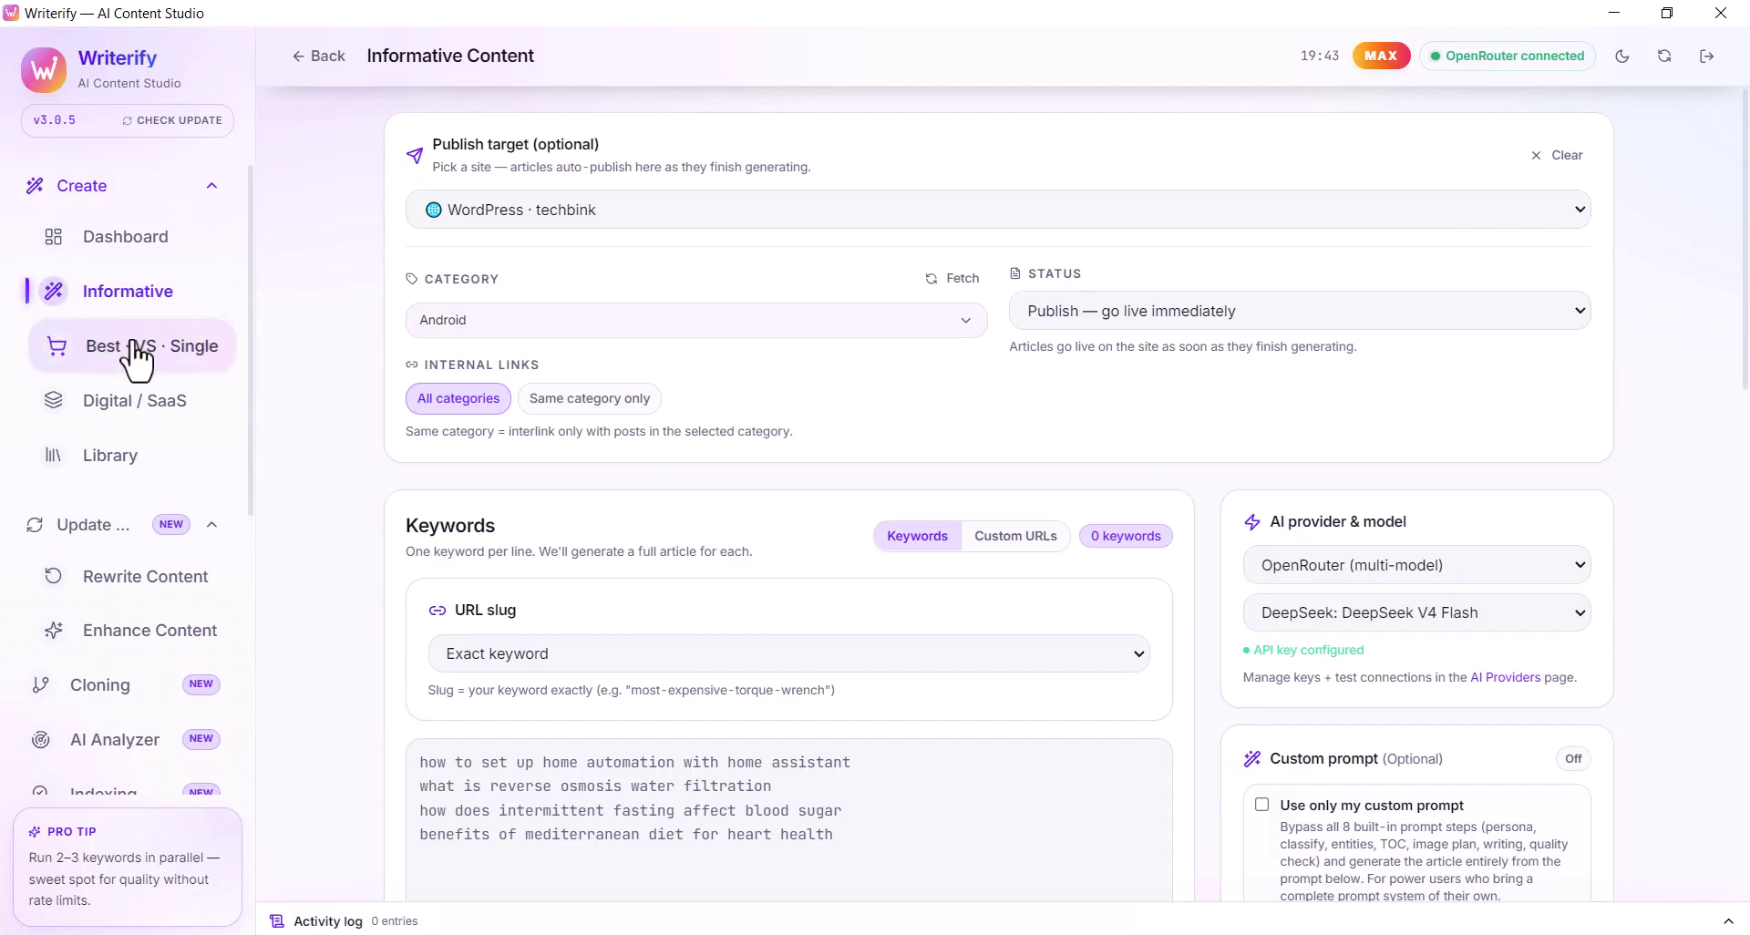
click(114, 239)
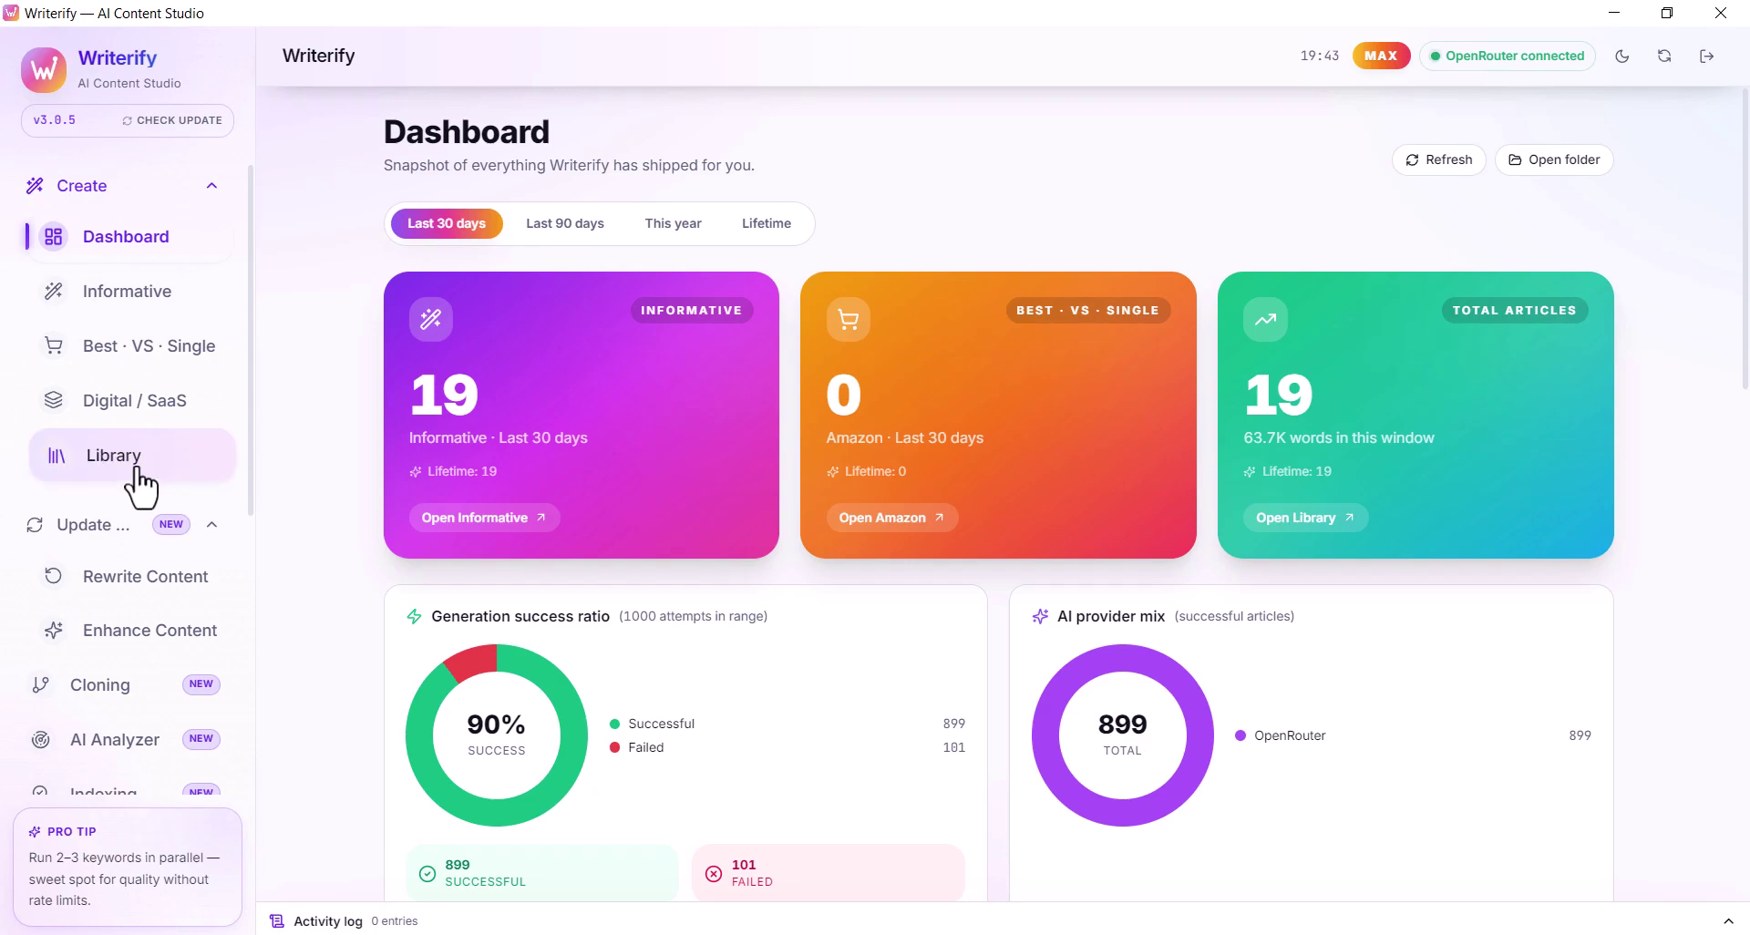
click(180, 293)
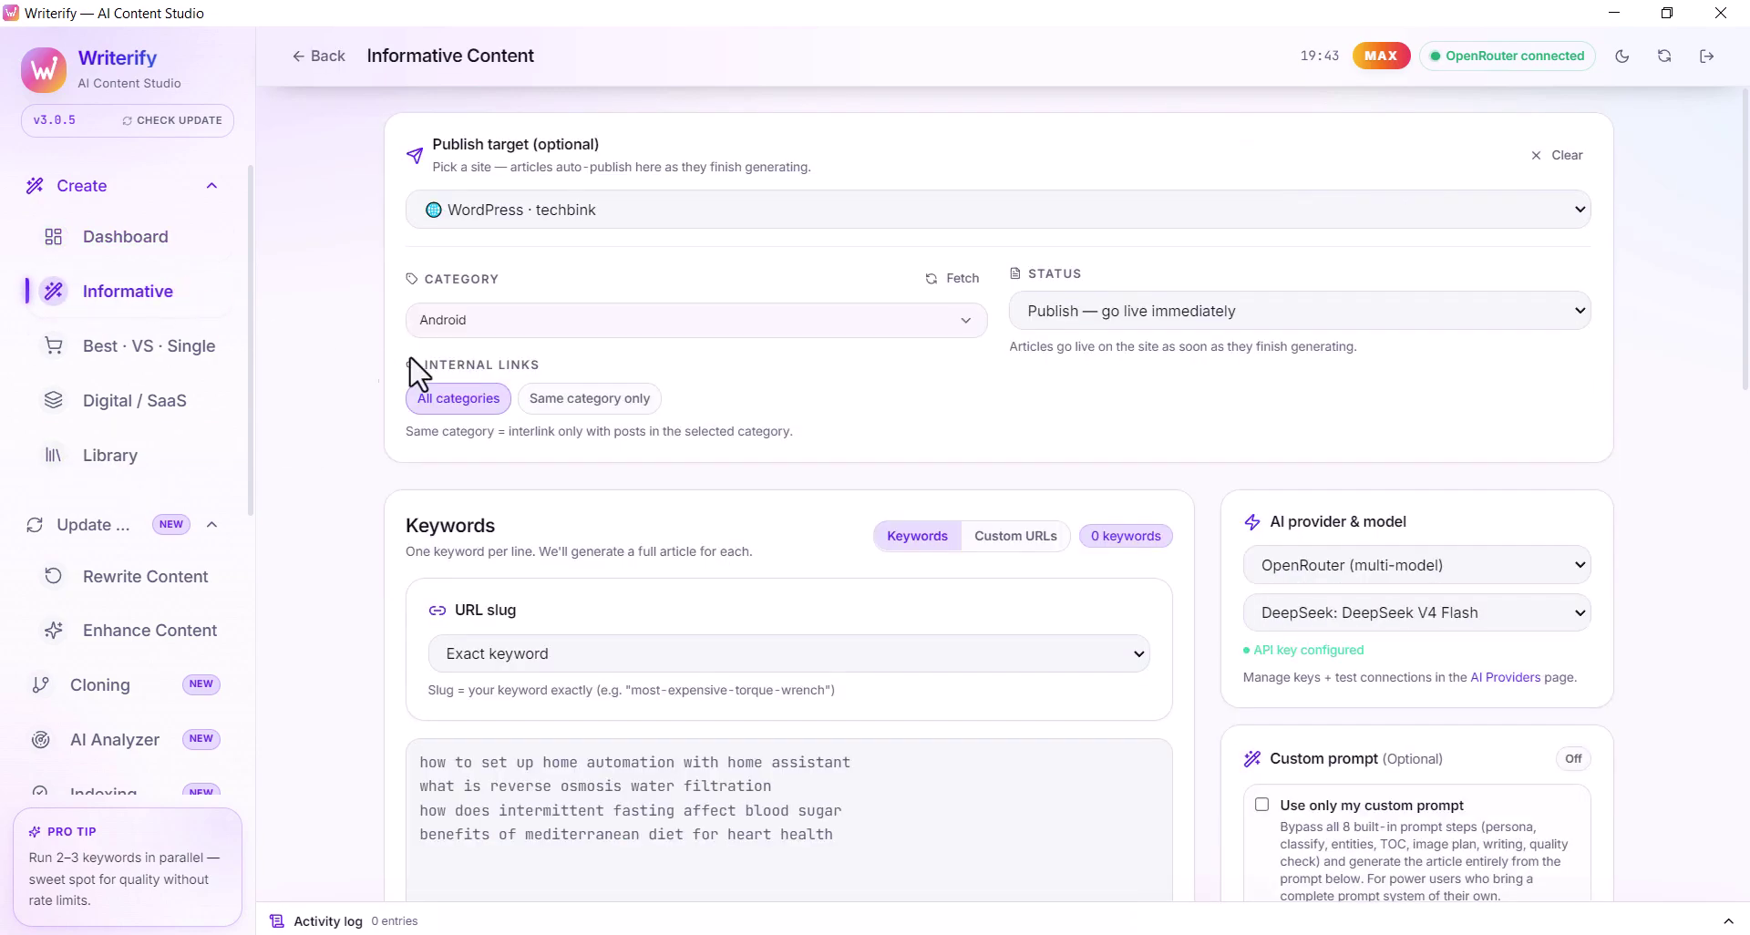
click(163, 365)
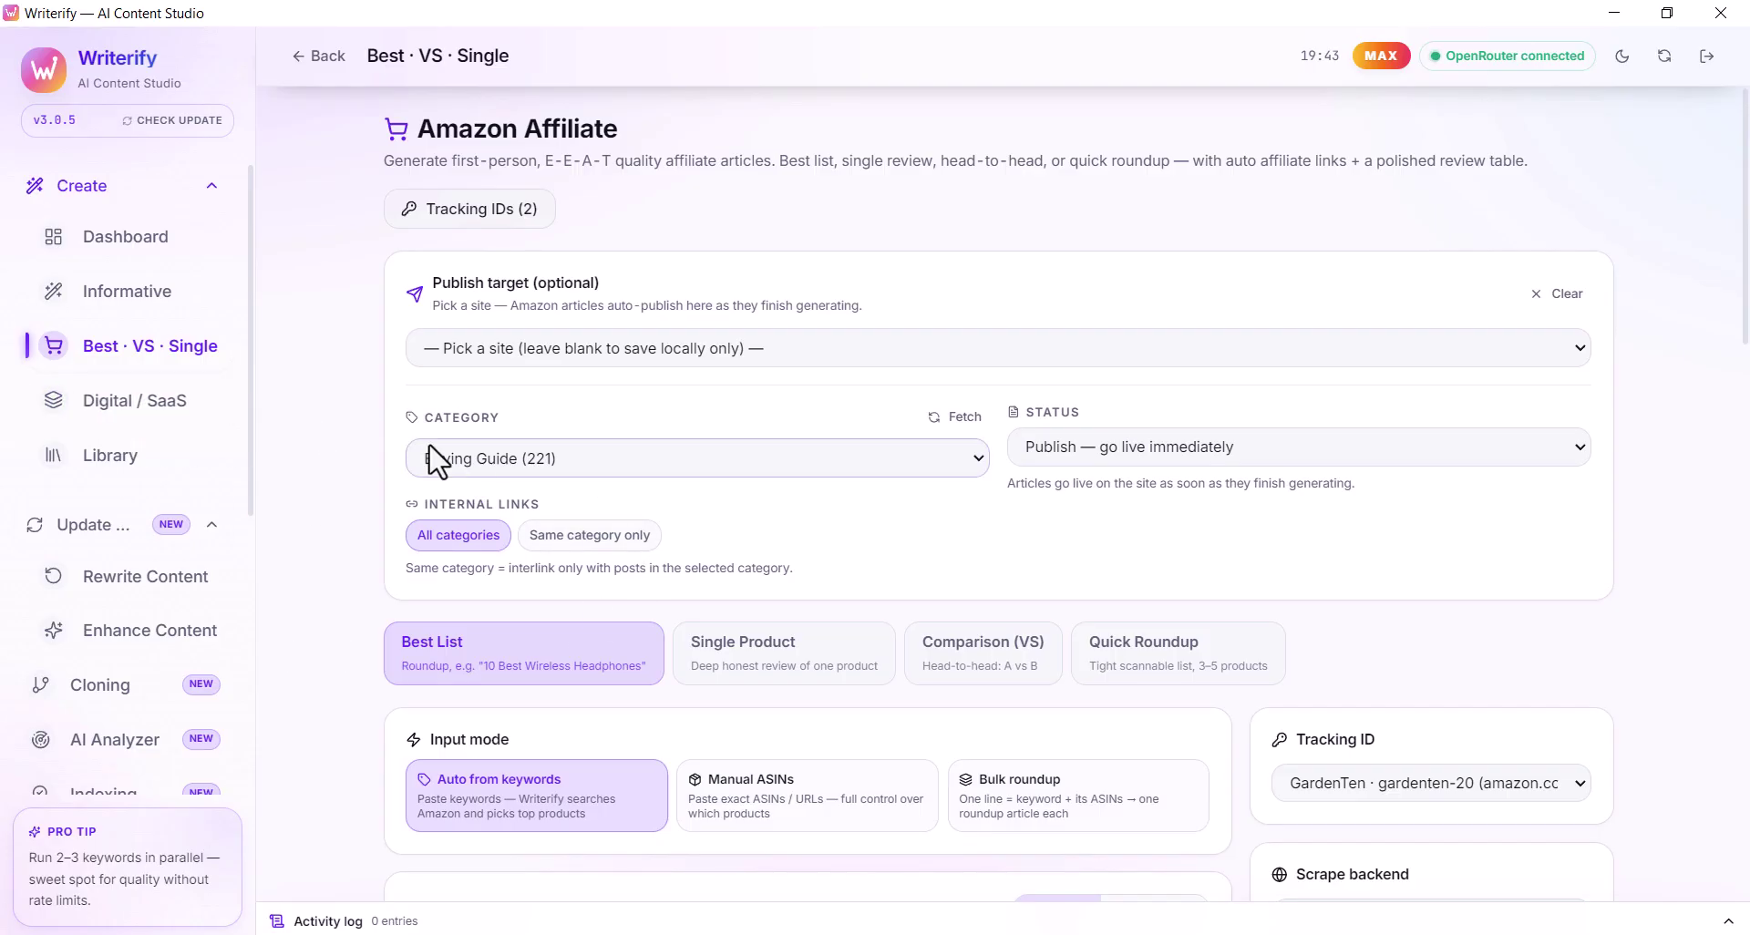
Open the article library and examine the recent tasks and the live, draft and local article statistics
click(109, 461)
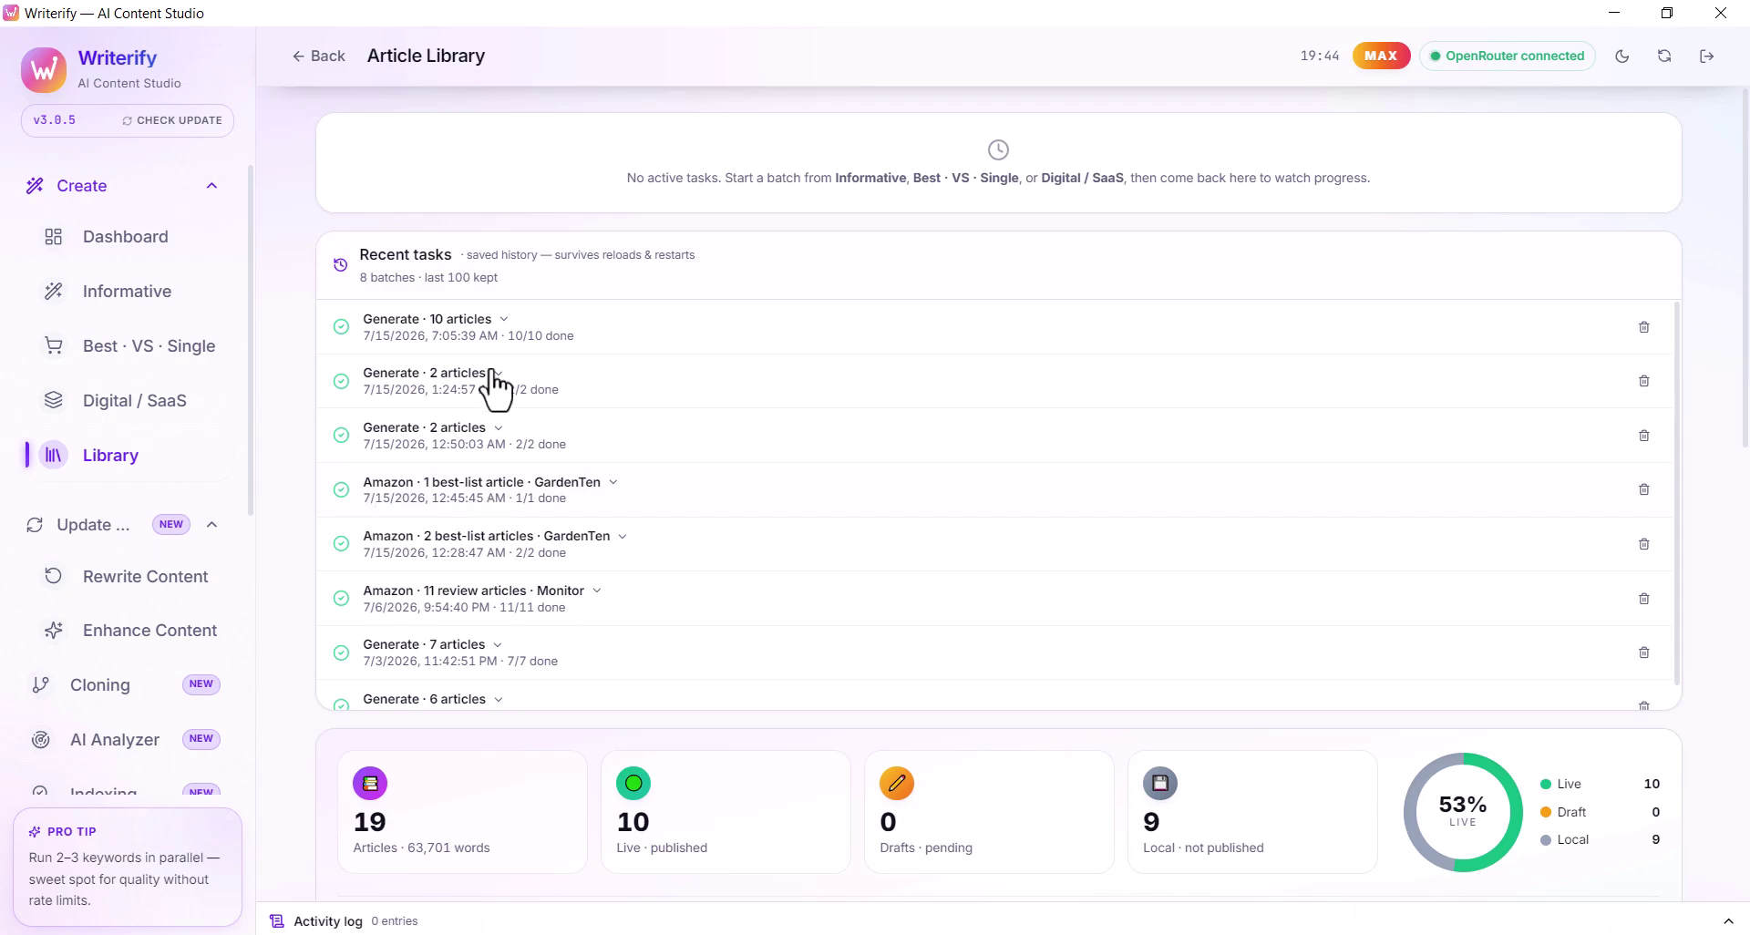
scroll(496, 586, down, 1)
scroll(496, 586, up, 1)
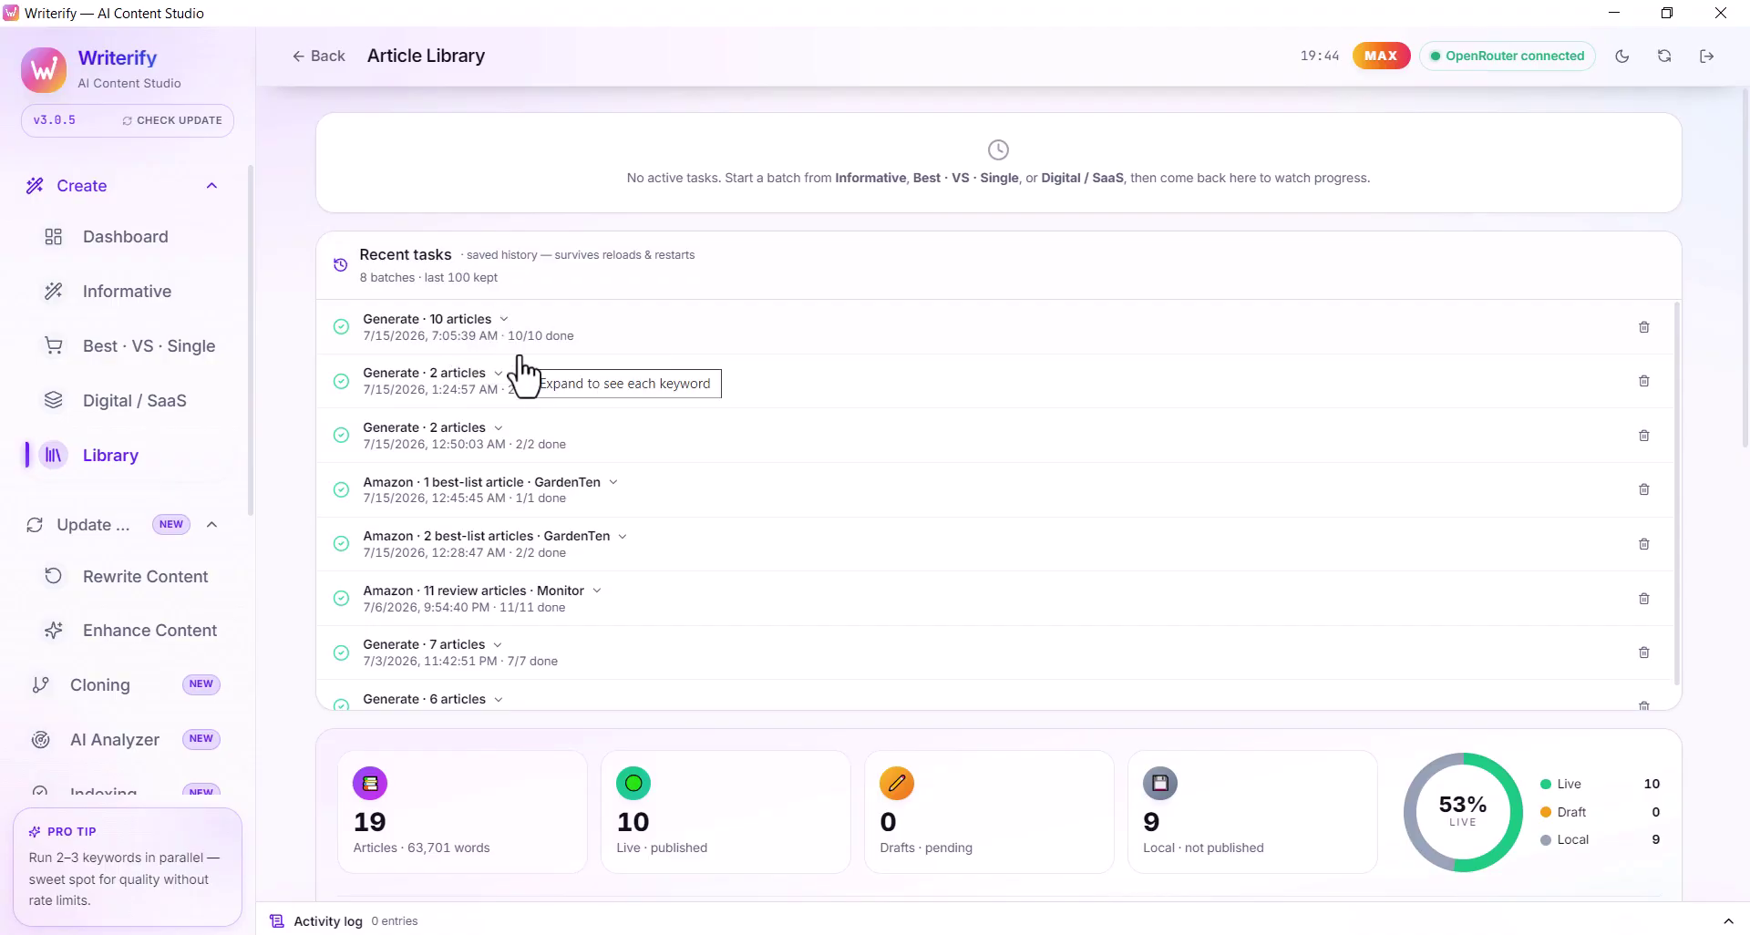
scroll(337, 720, down, 2)
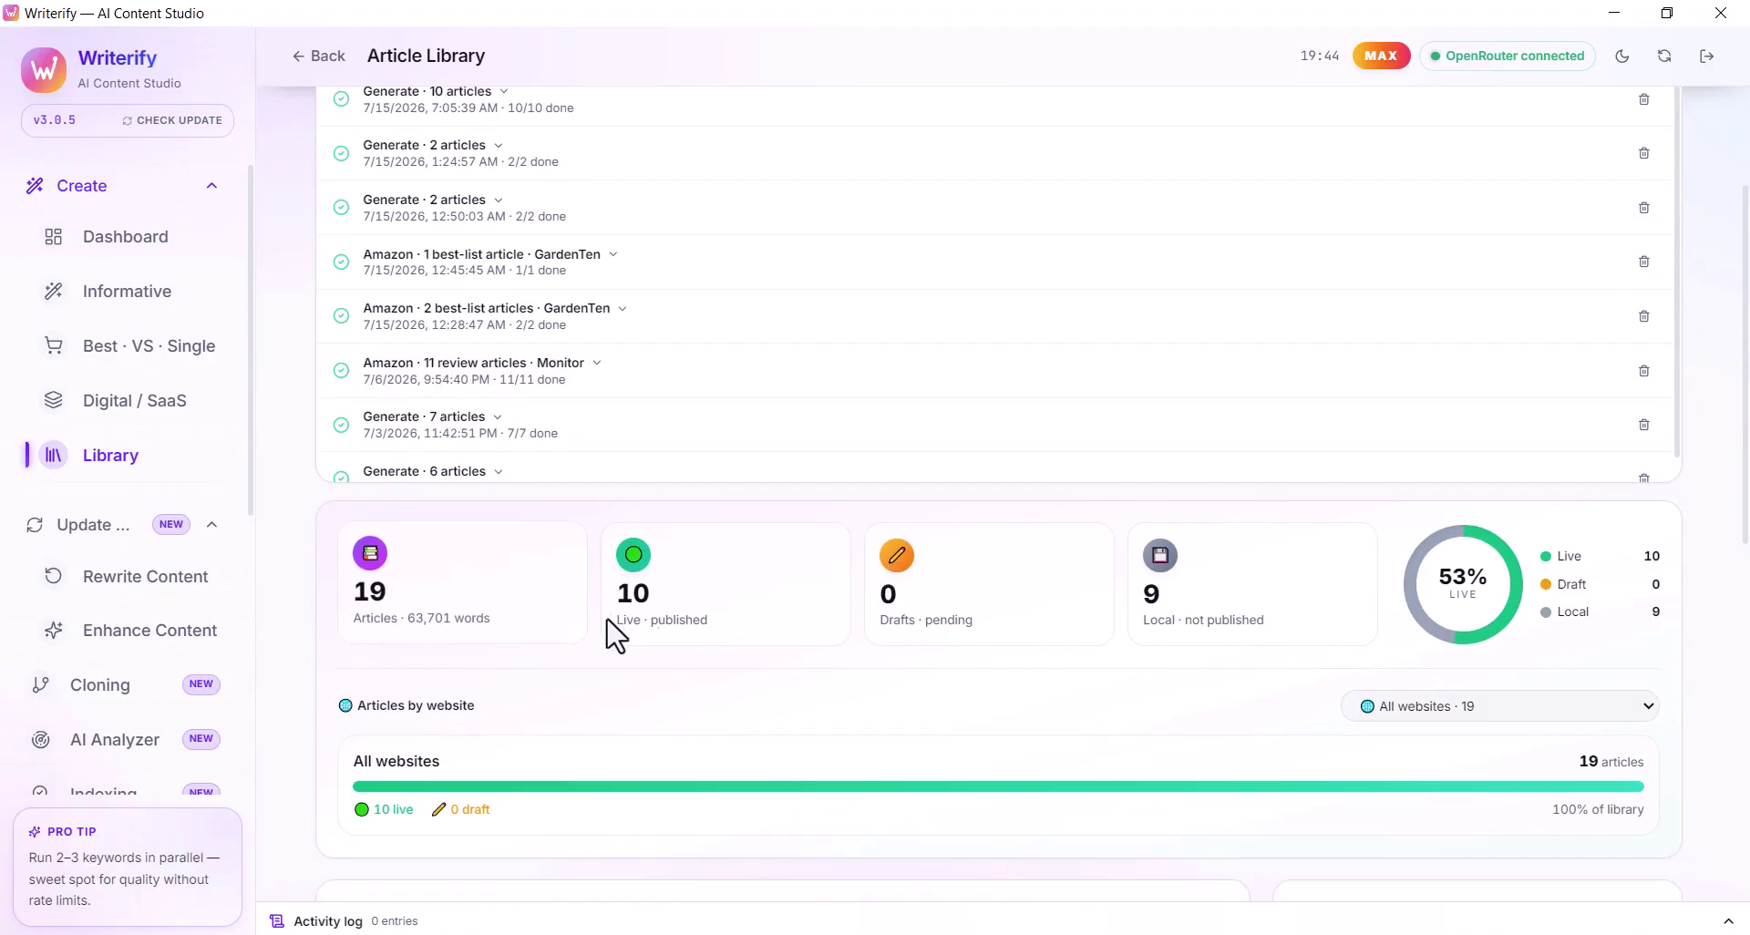
double_click(627, 592)
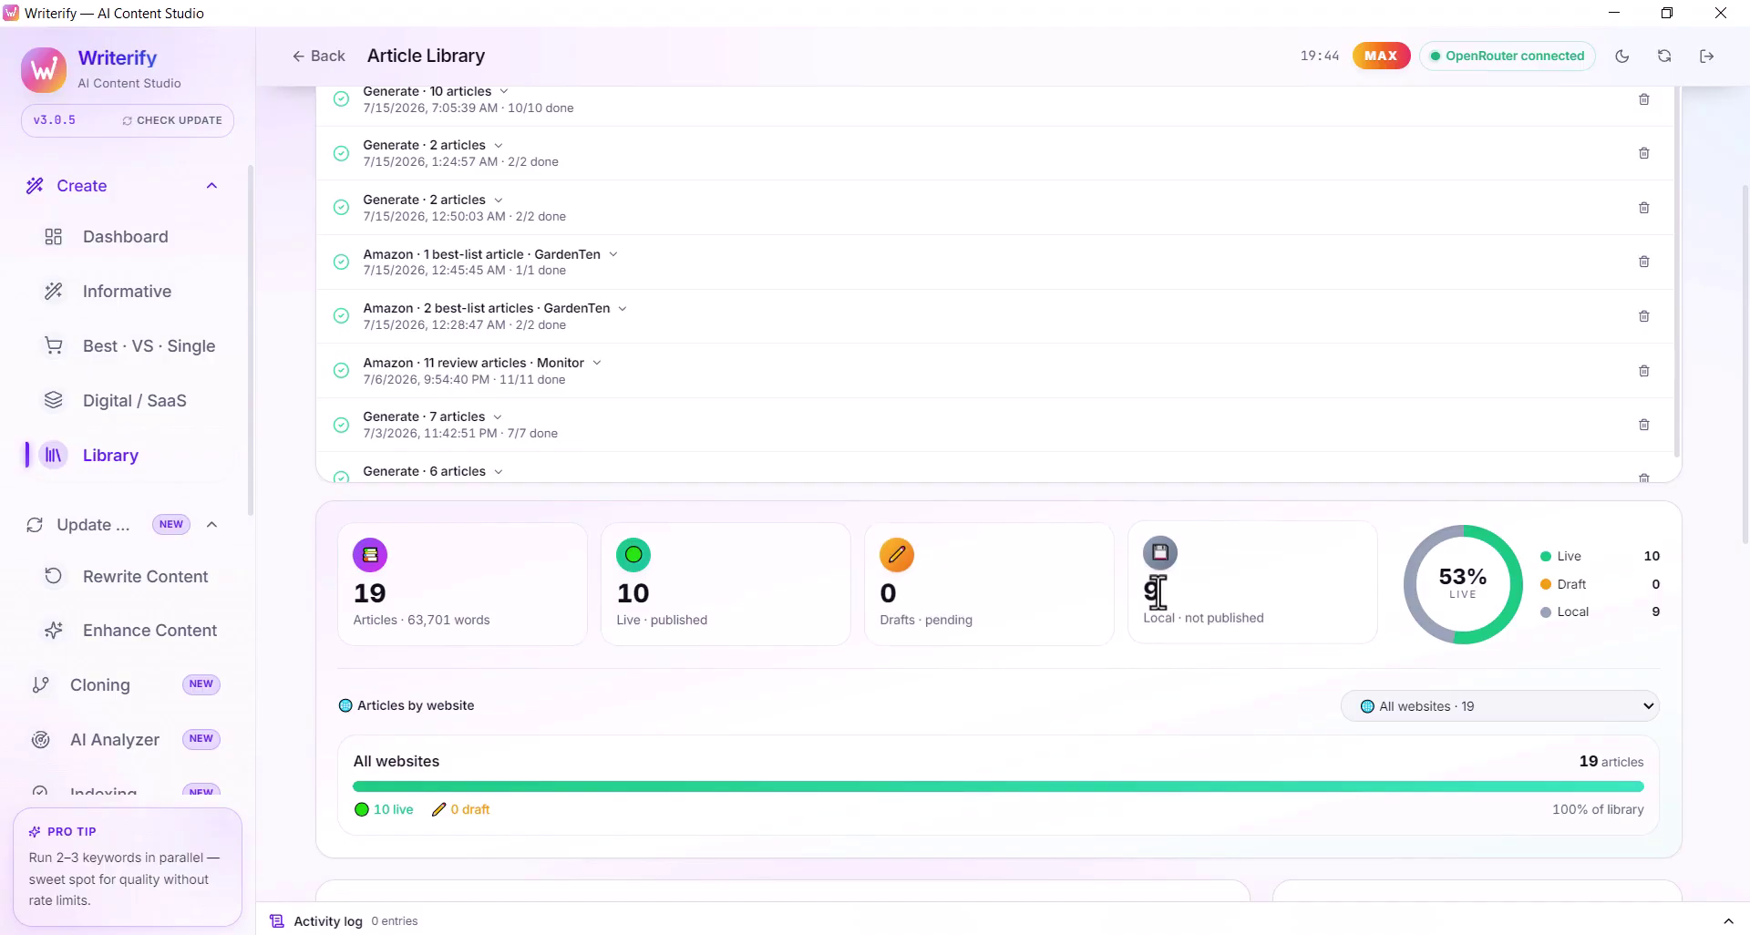
drag(1143, 619, 1281, 627)
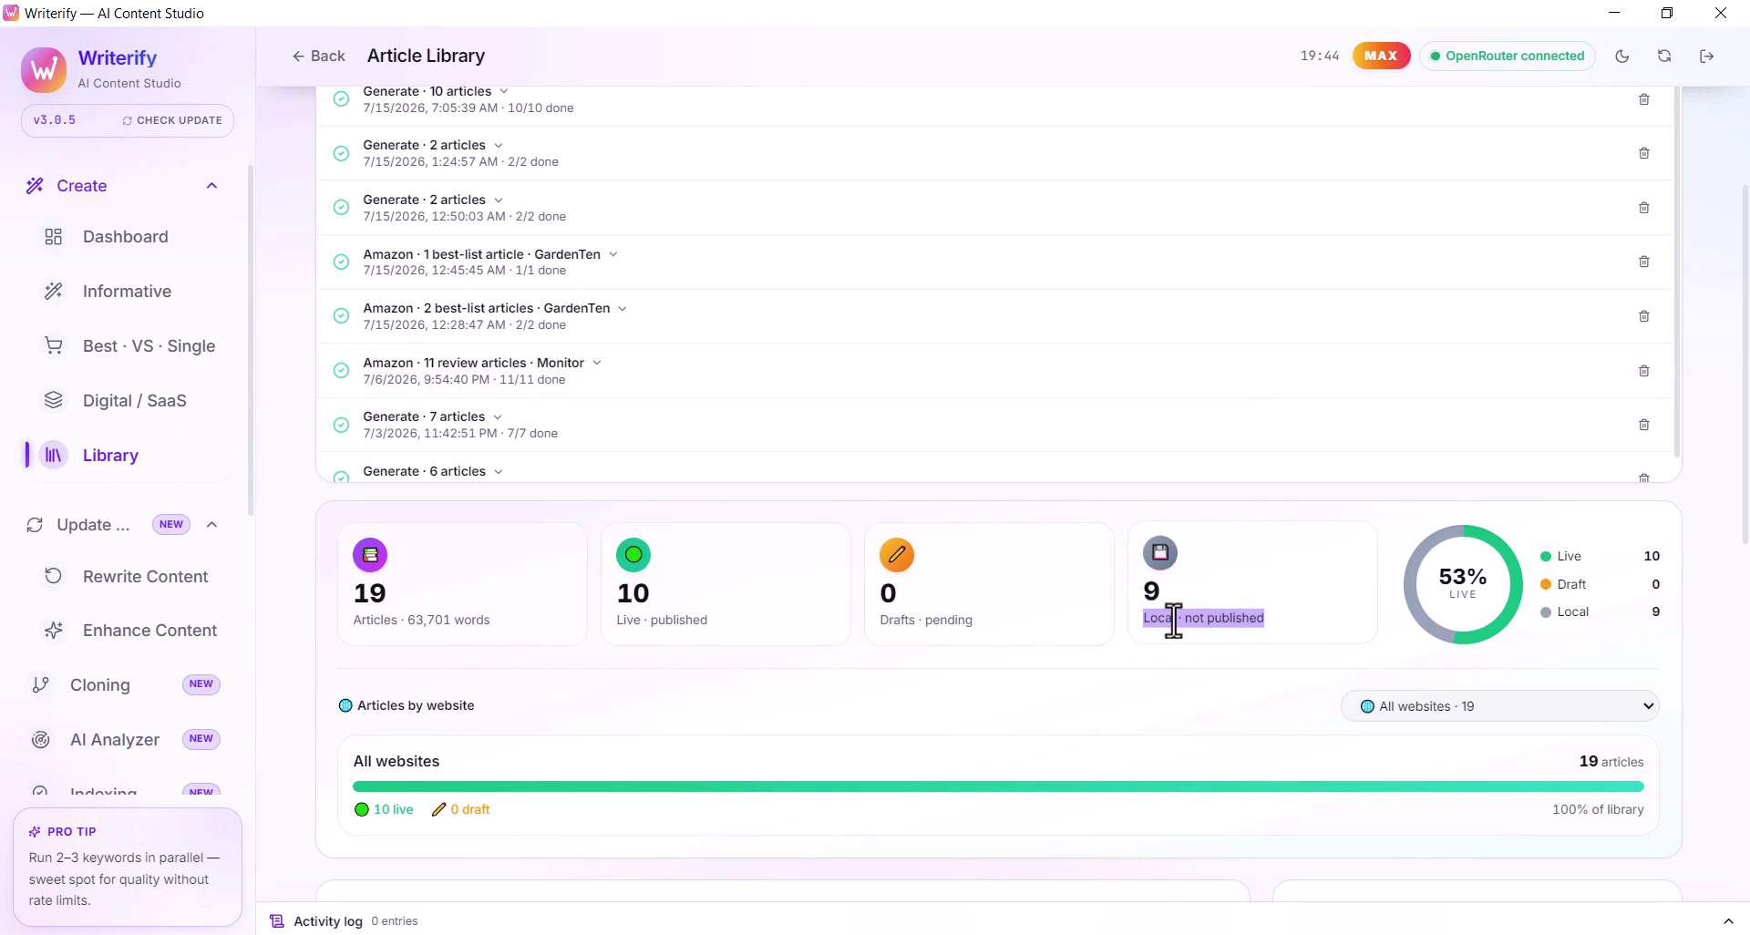
click(1150, 595)
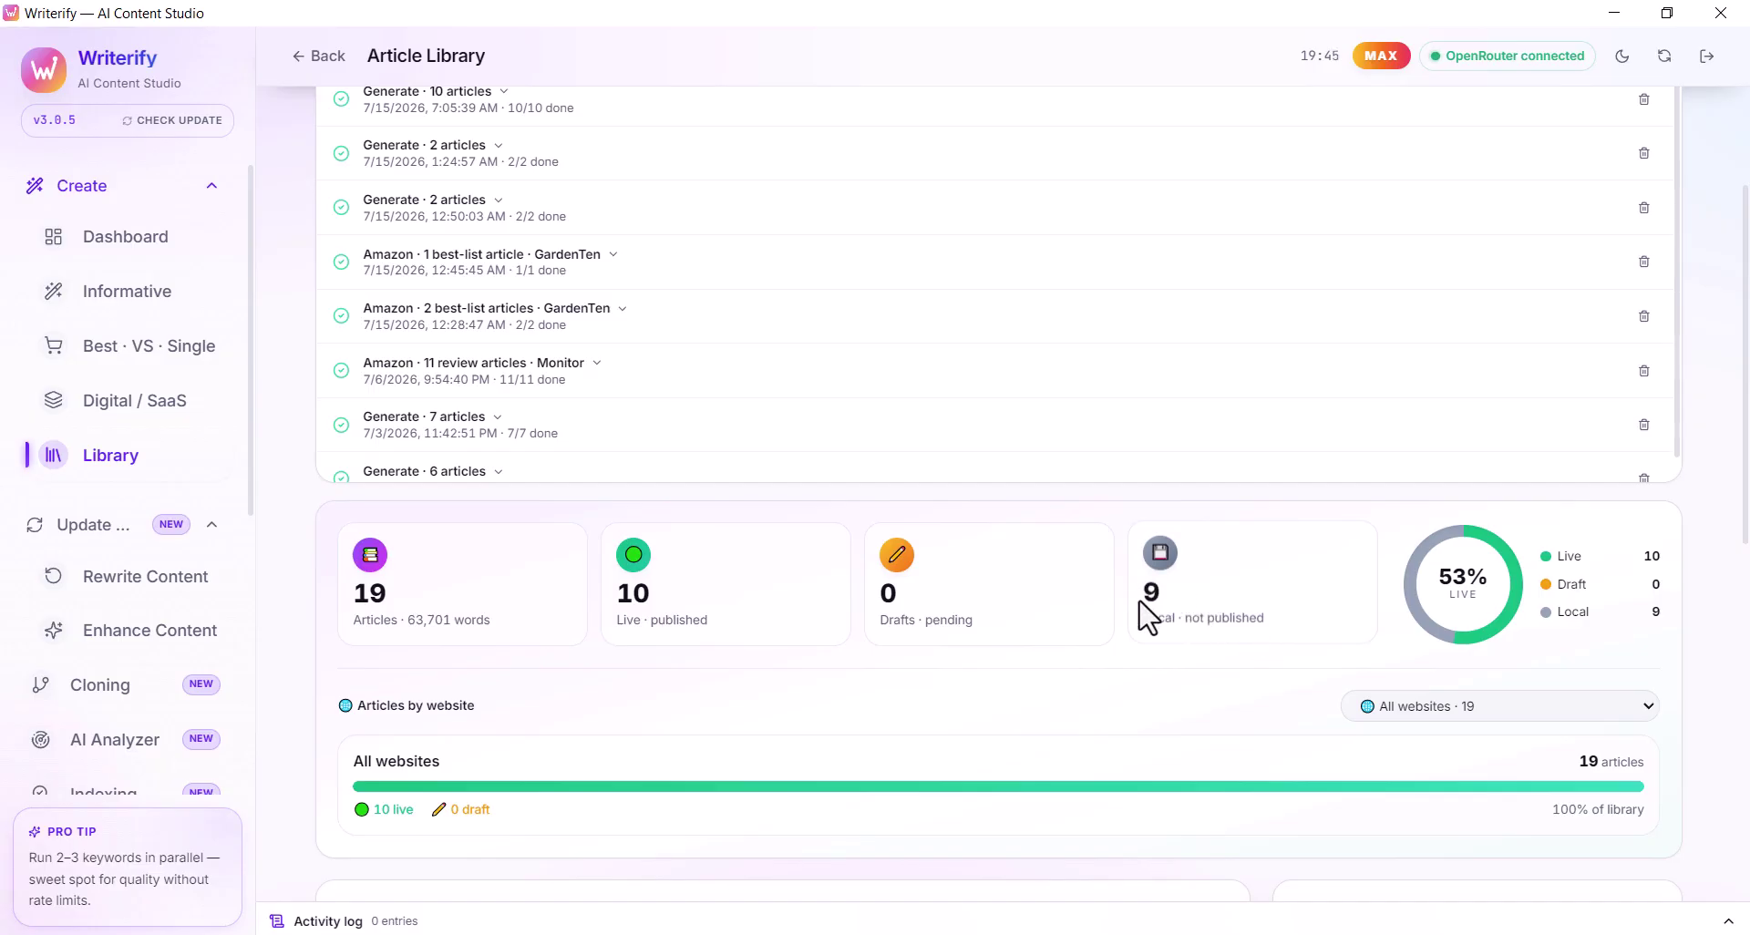
Examine the library's full article list, comparing articles that have live links with those saved only locally
scroll(1139, 620, down, 3)
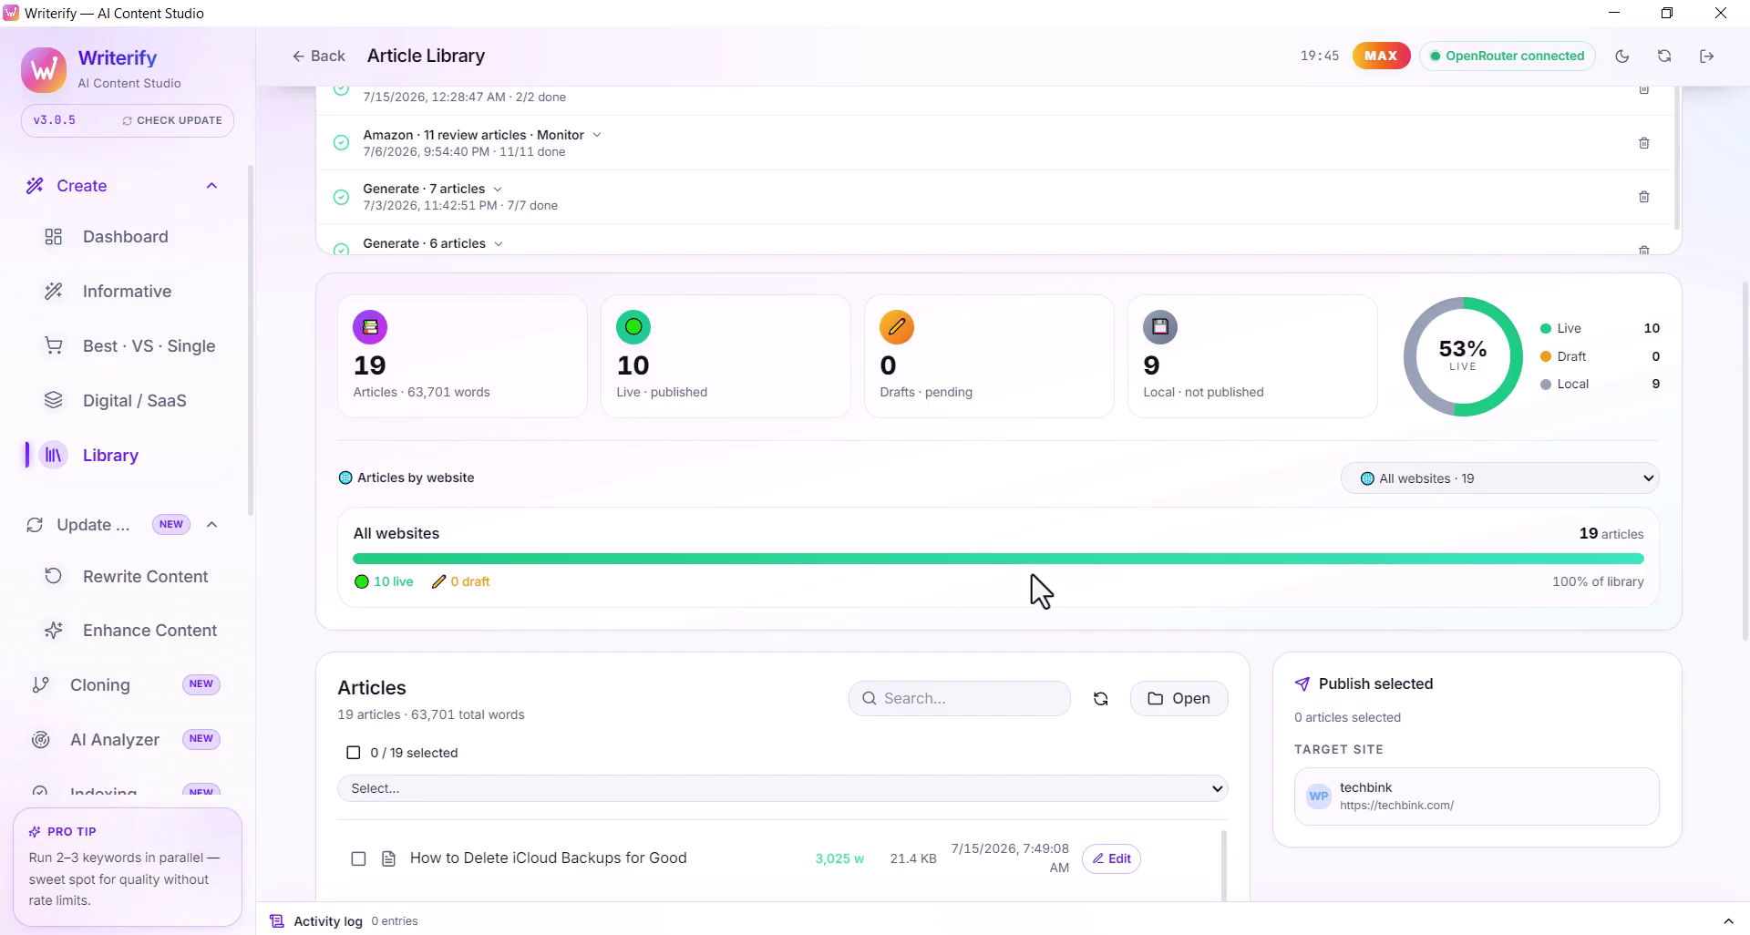
scroll(1036, 586, down, 3)
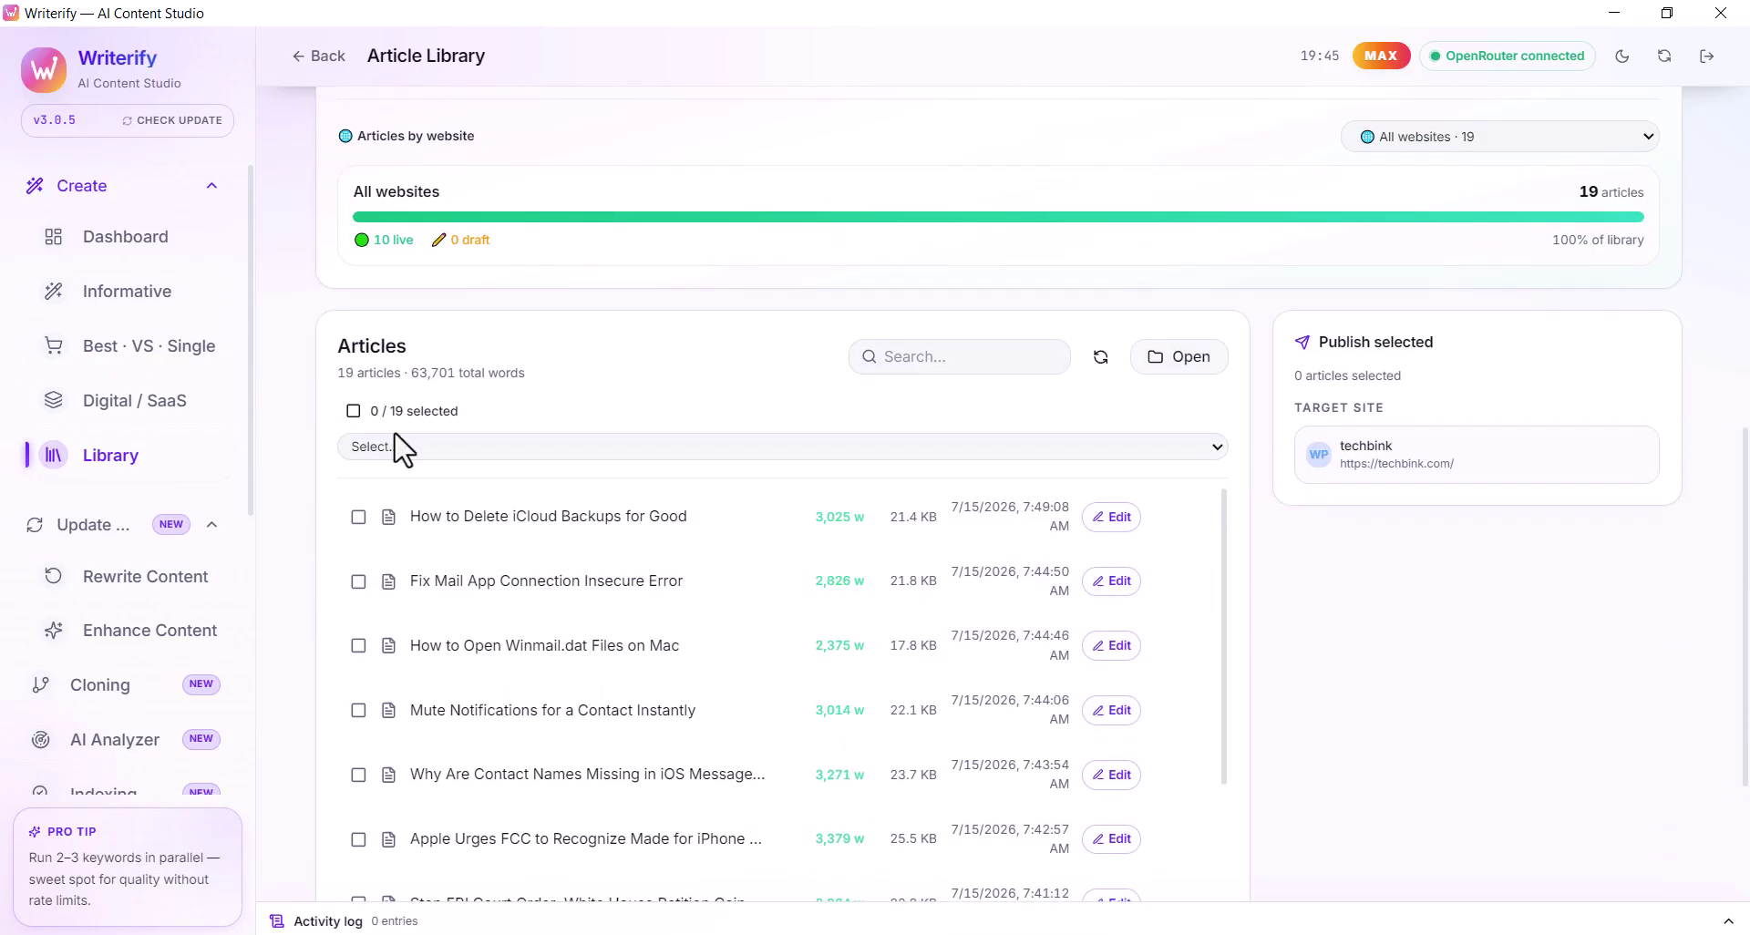
scroll(506, 519, down, 3)
scroll(515, 524, up, 6)
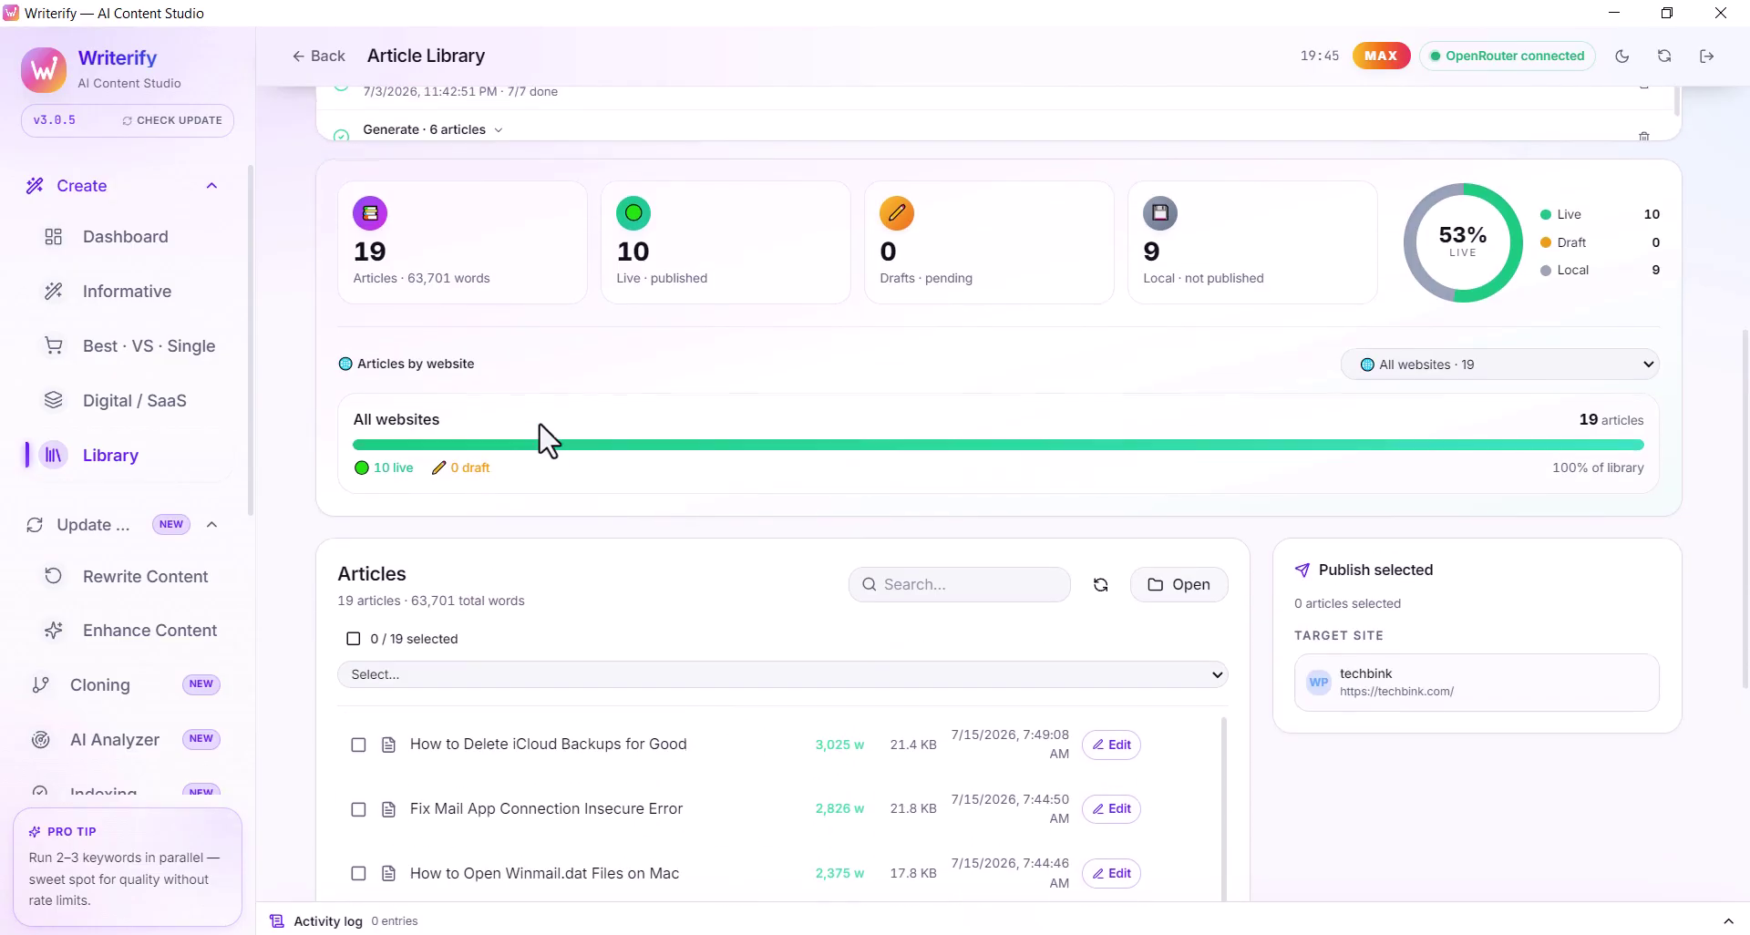
scroll(551, 521, down, 6)
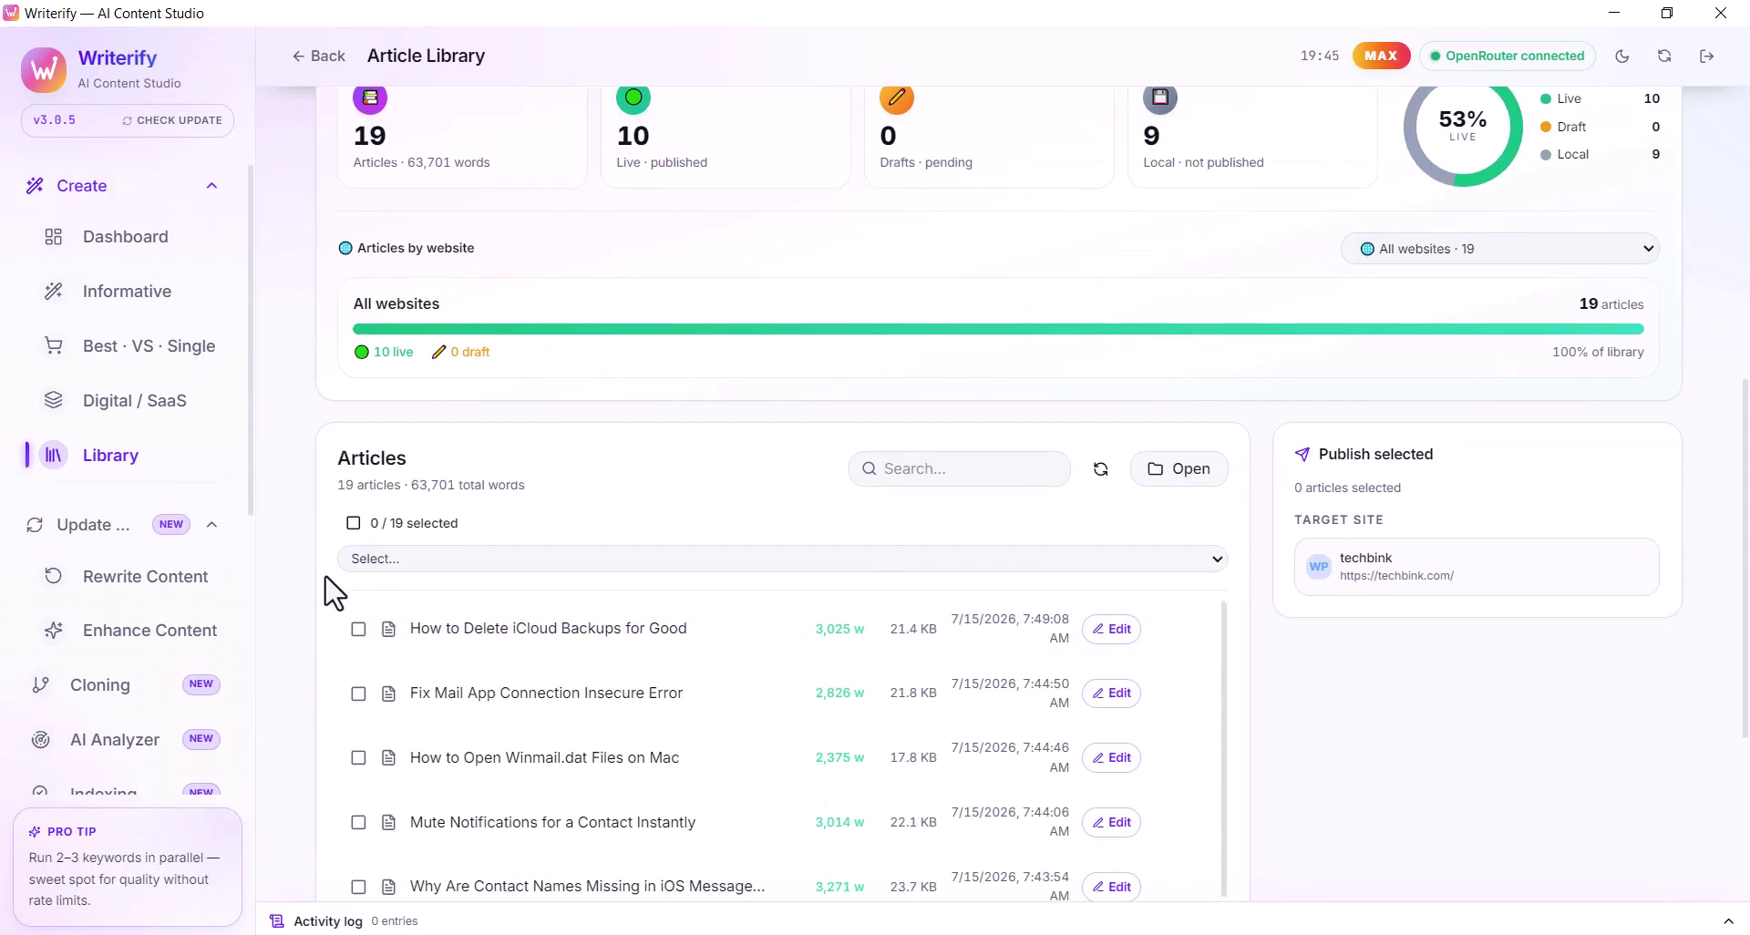
scroll(554, 502, down, 4)
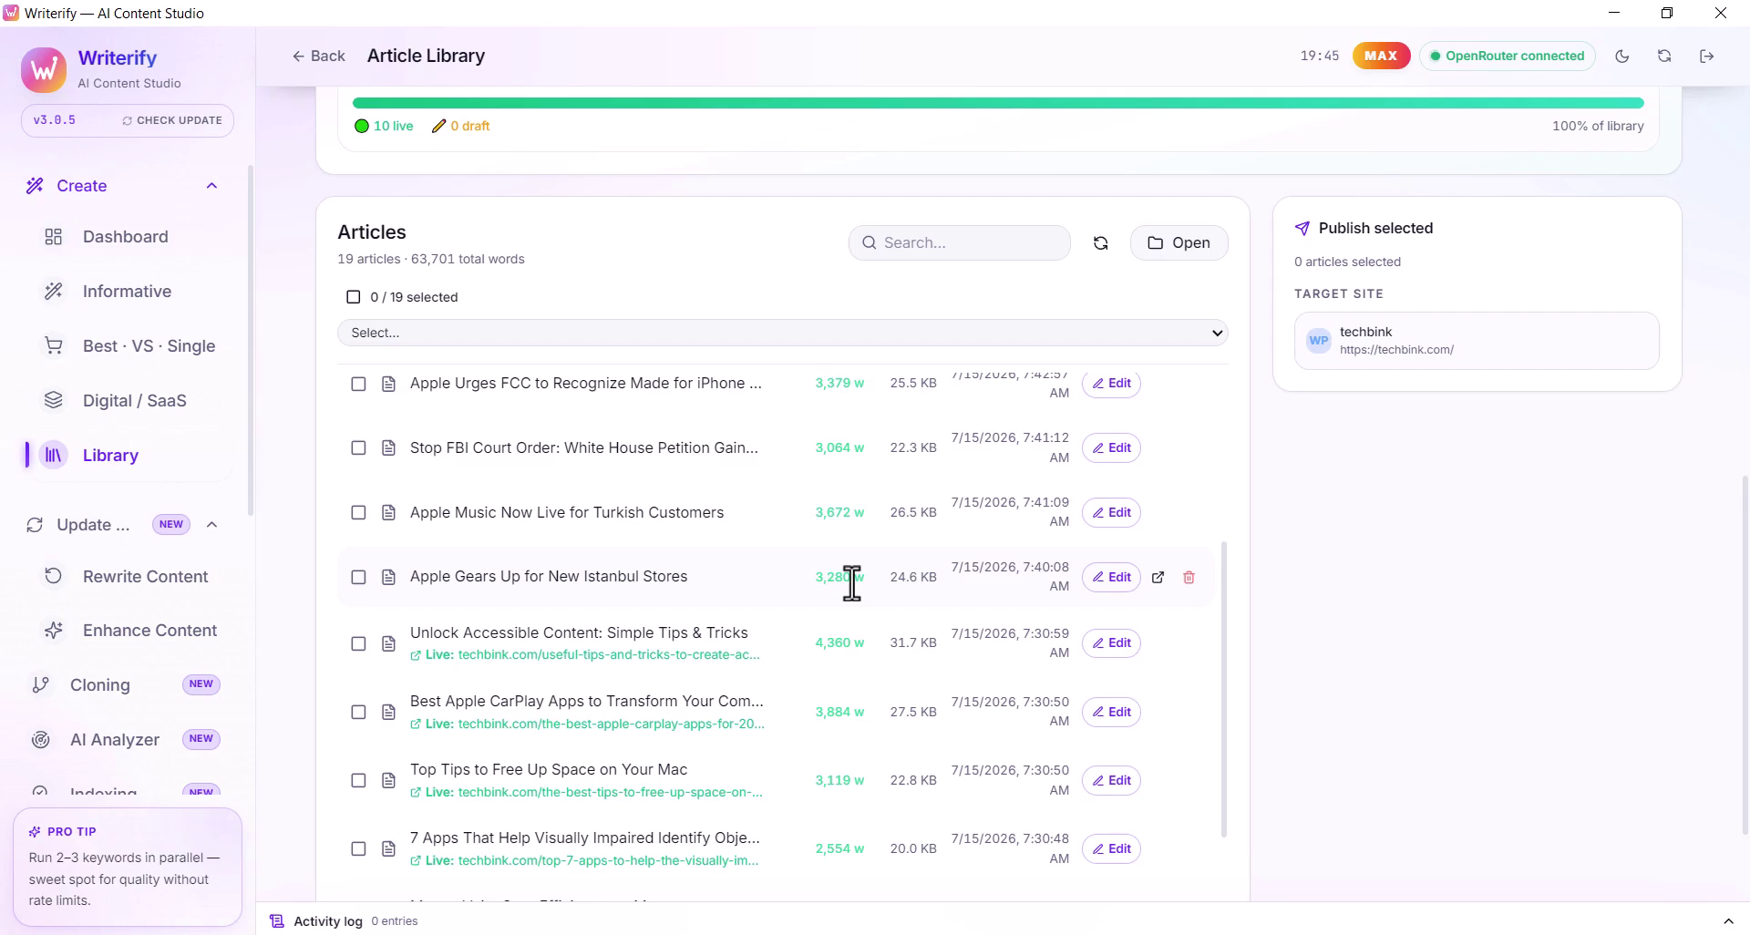
scroll(855, 584, up, 4)
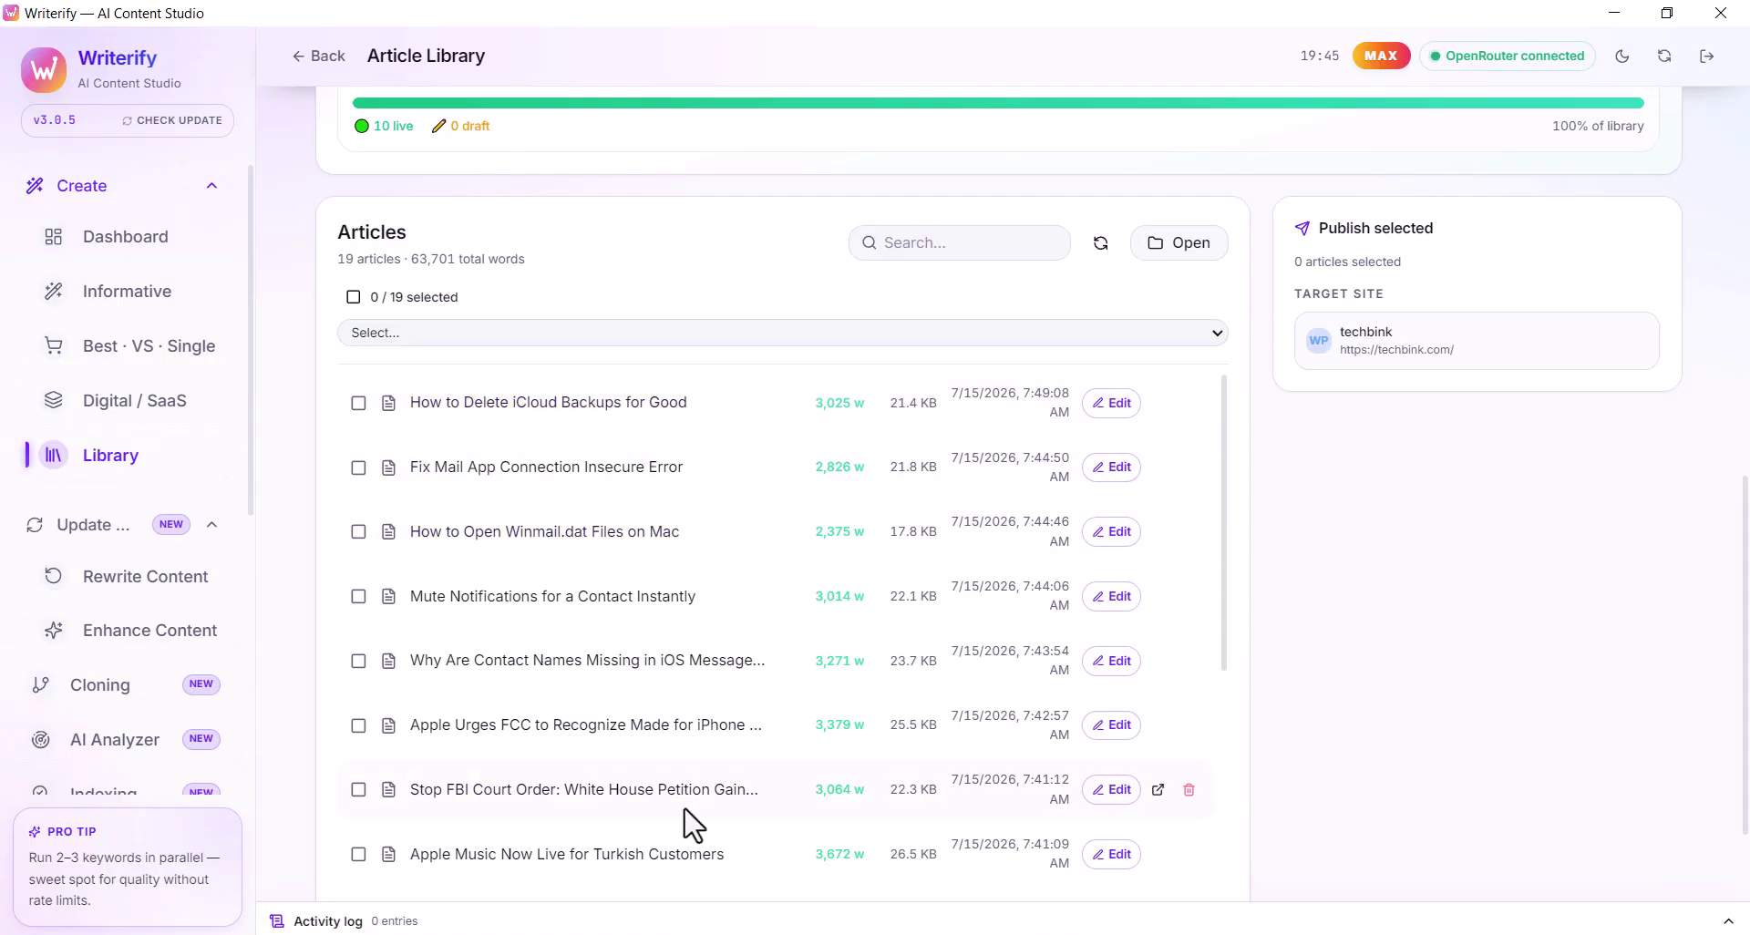
scroll(314, 565, down, 3)
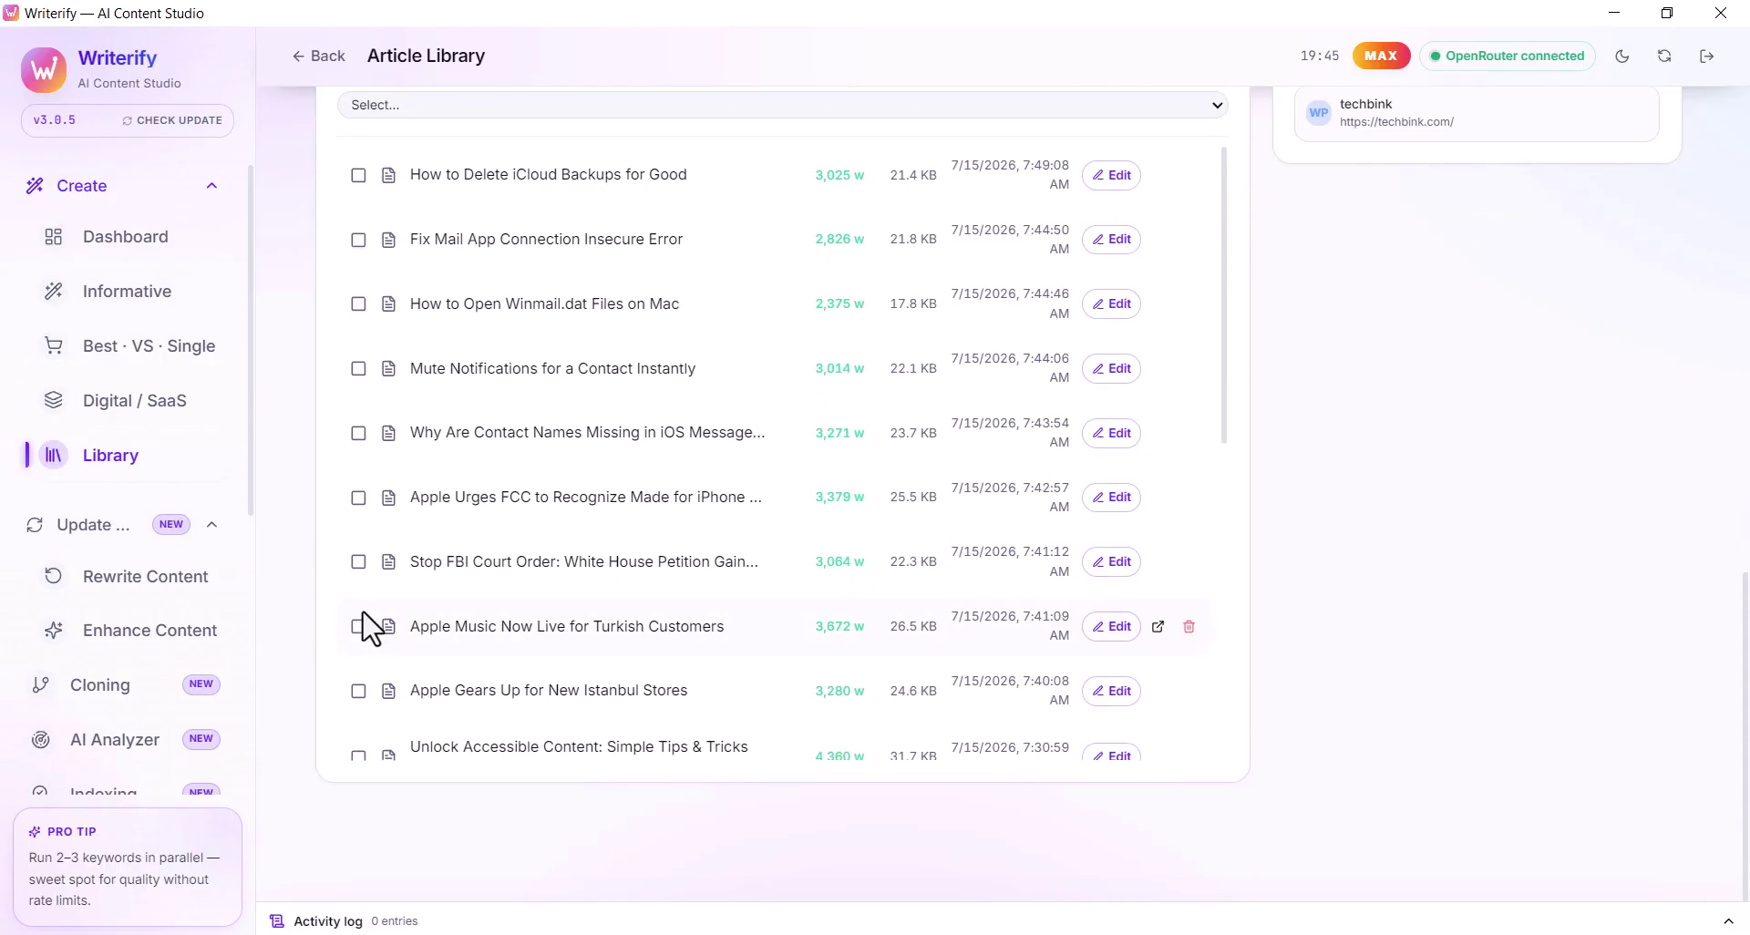
scroll(537, 460, down, 4)
scroll(547, 483, down, 3)
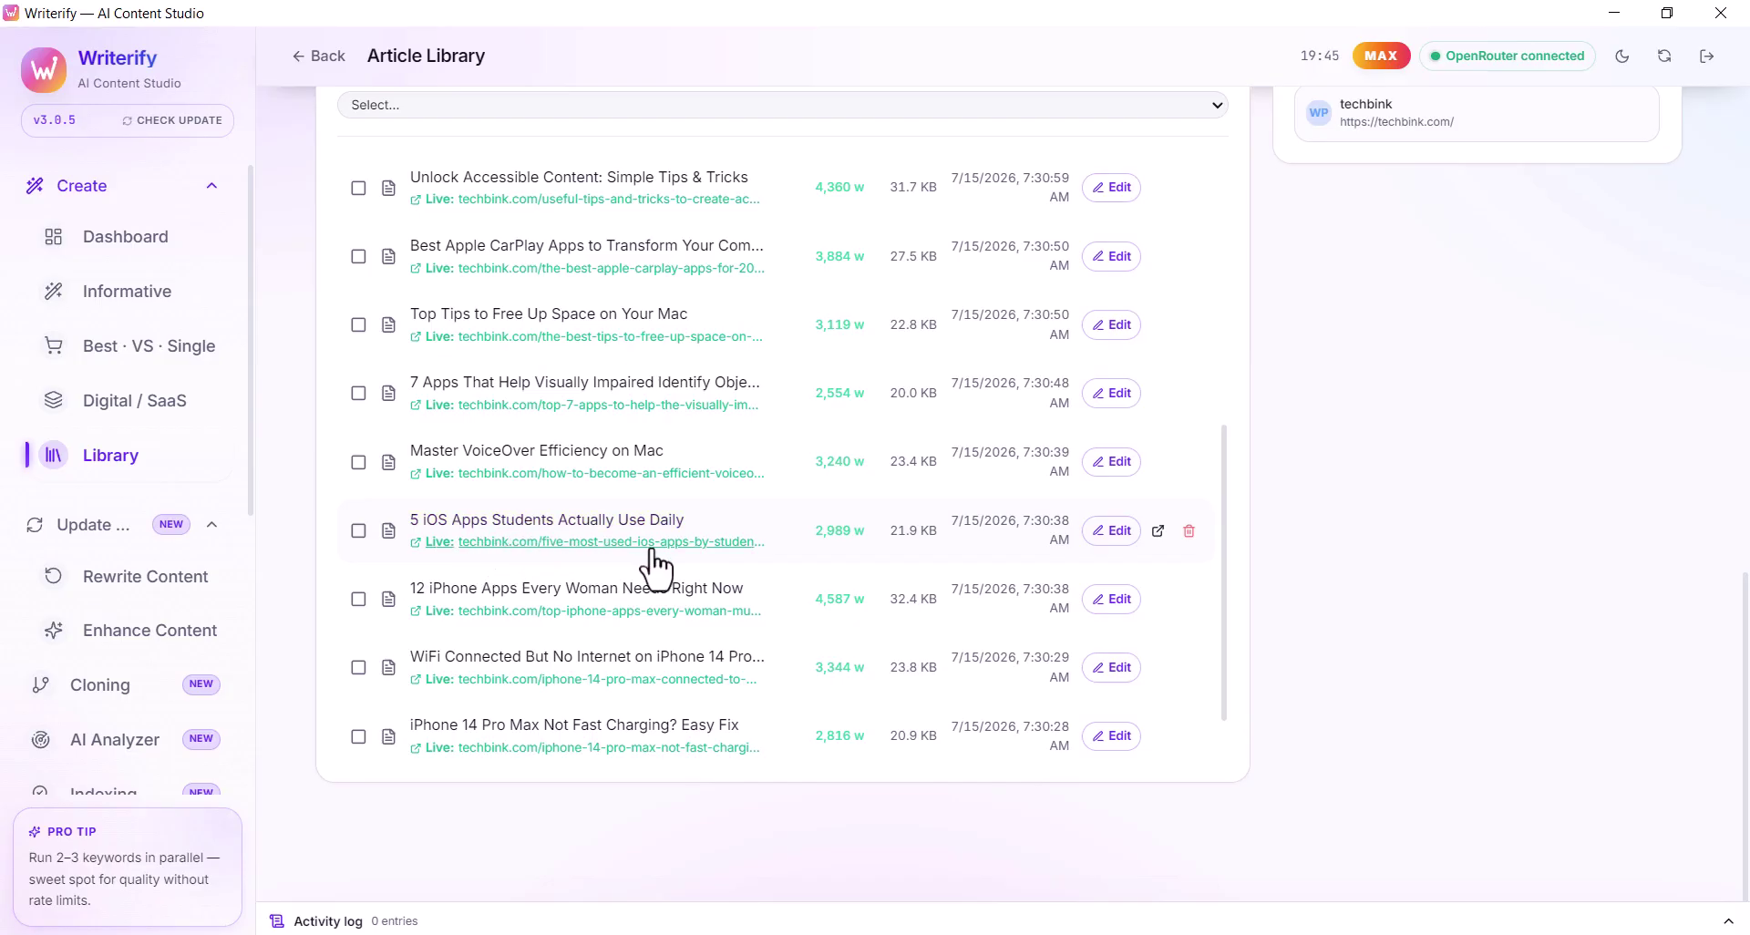
scroll(520, 675, down, 1)
scroll(369, 652, up, 10)
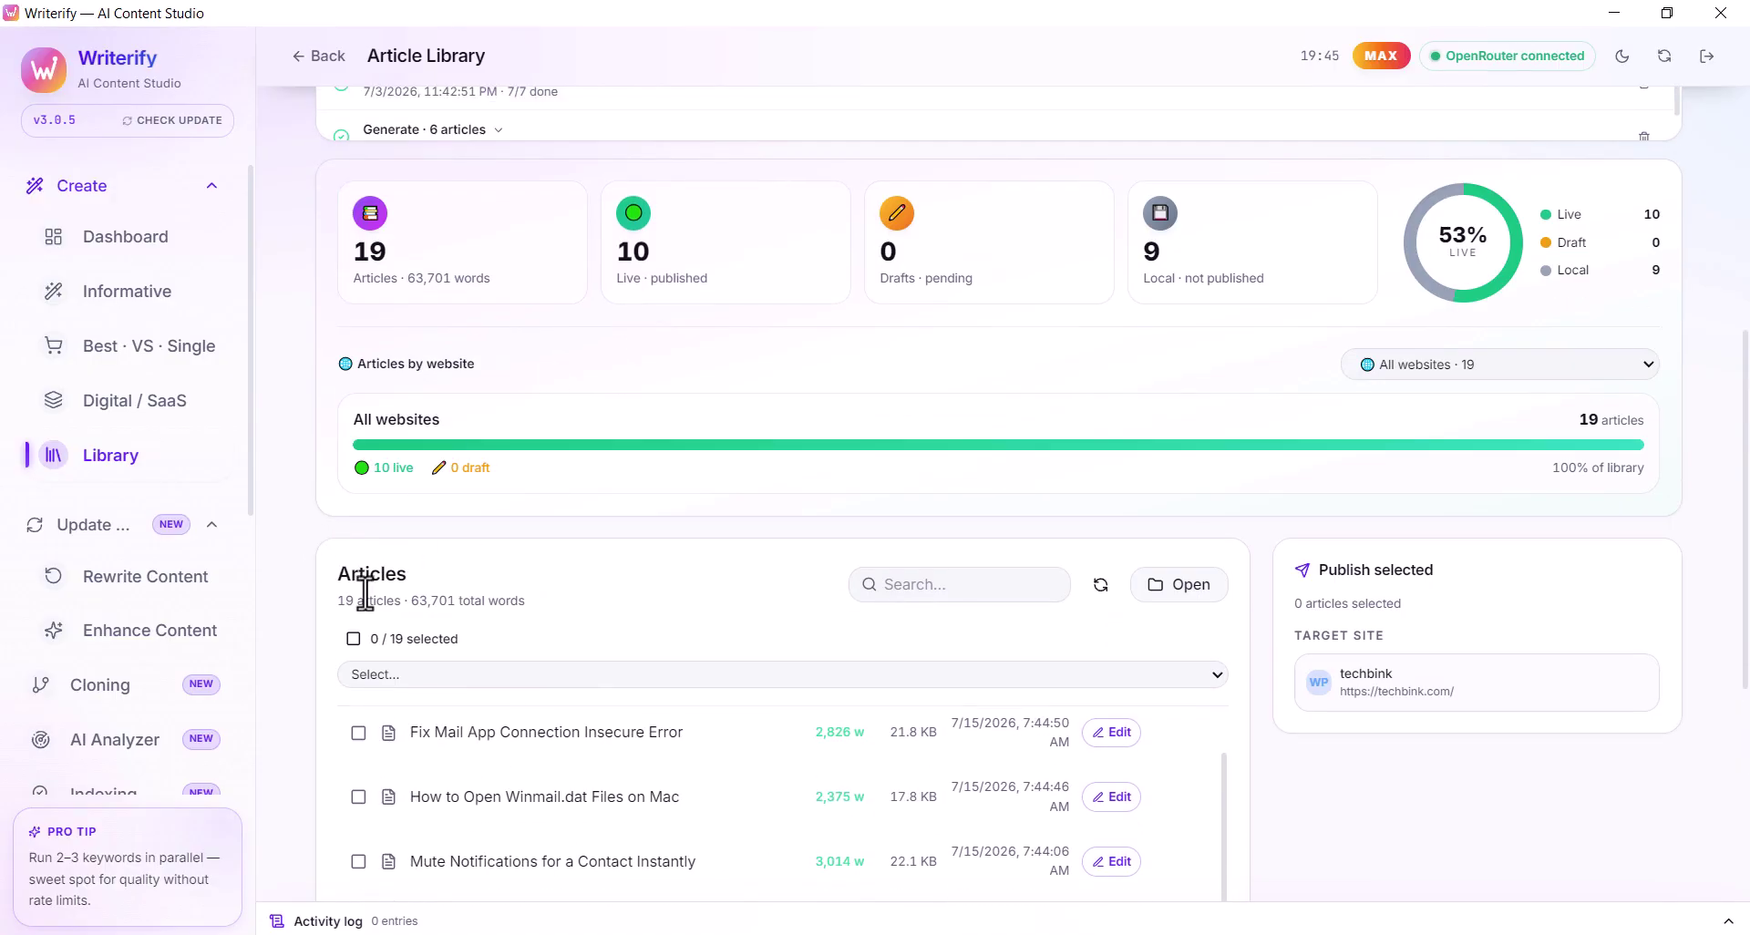
scroll(391, 595, down, 10)
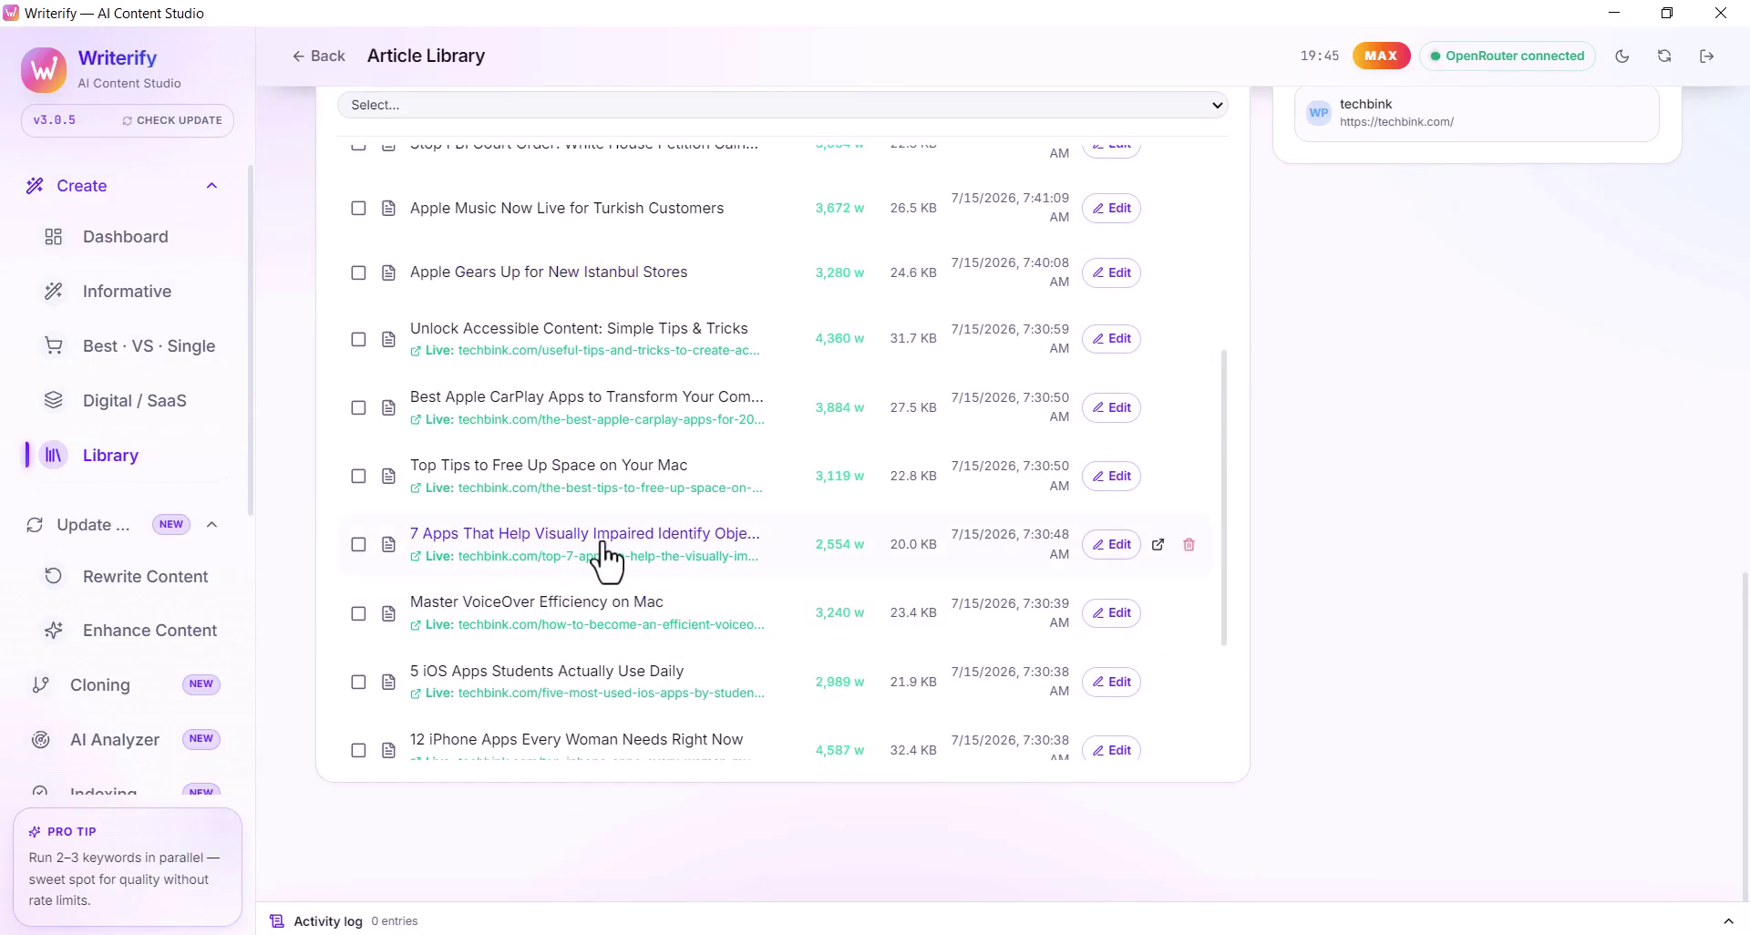
scroll(555, 597, up, 3)
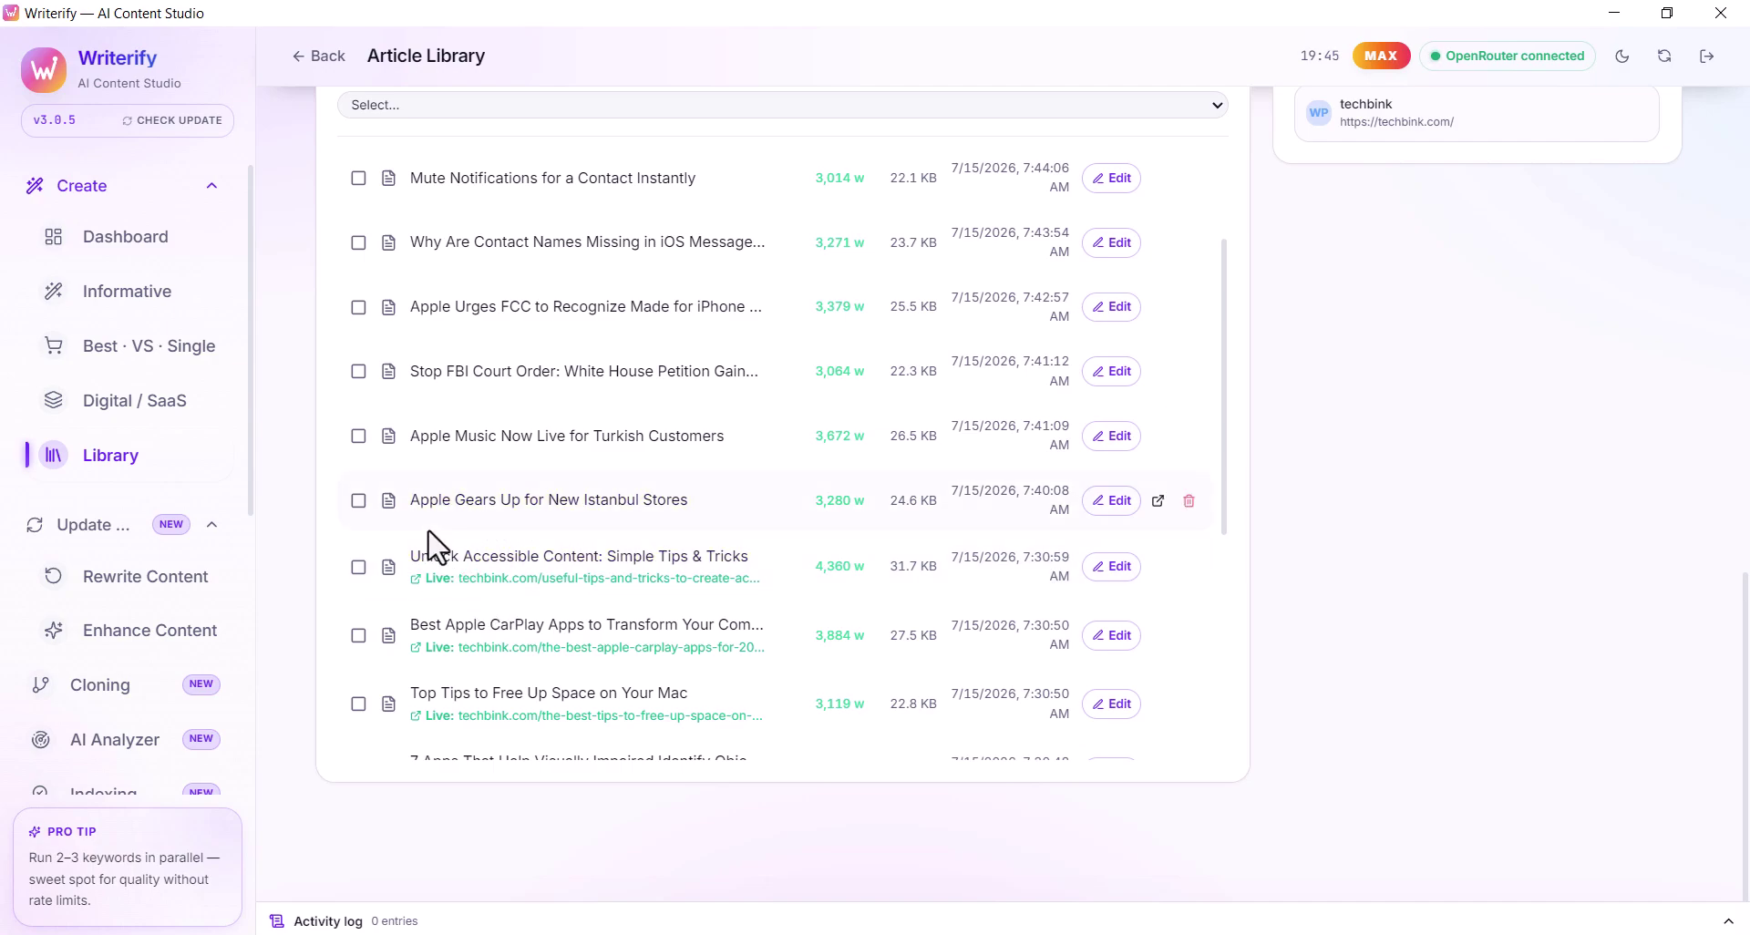
scroll(501, 565, up, 5)
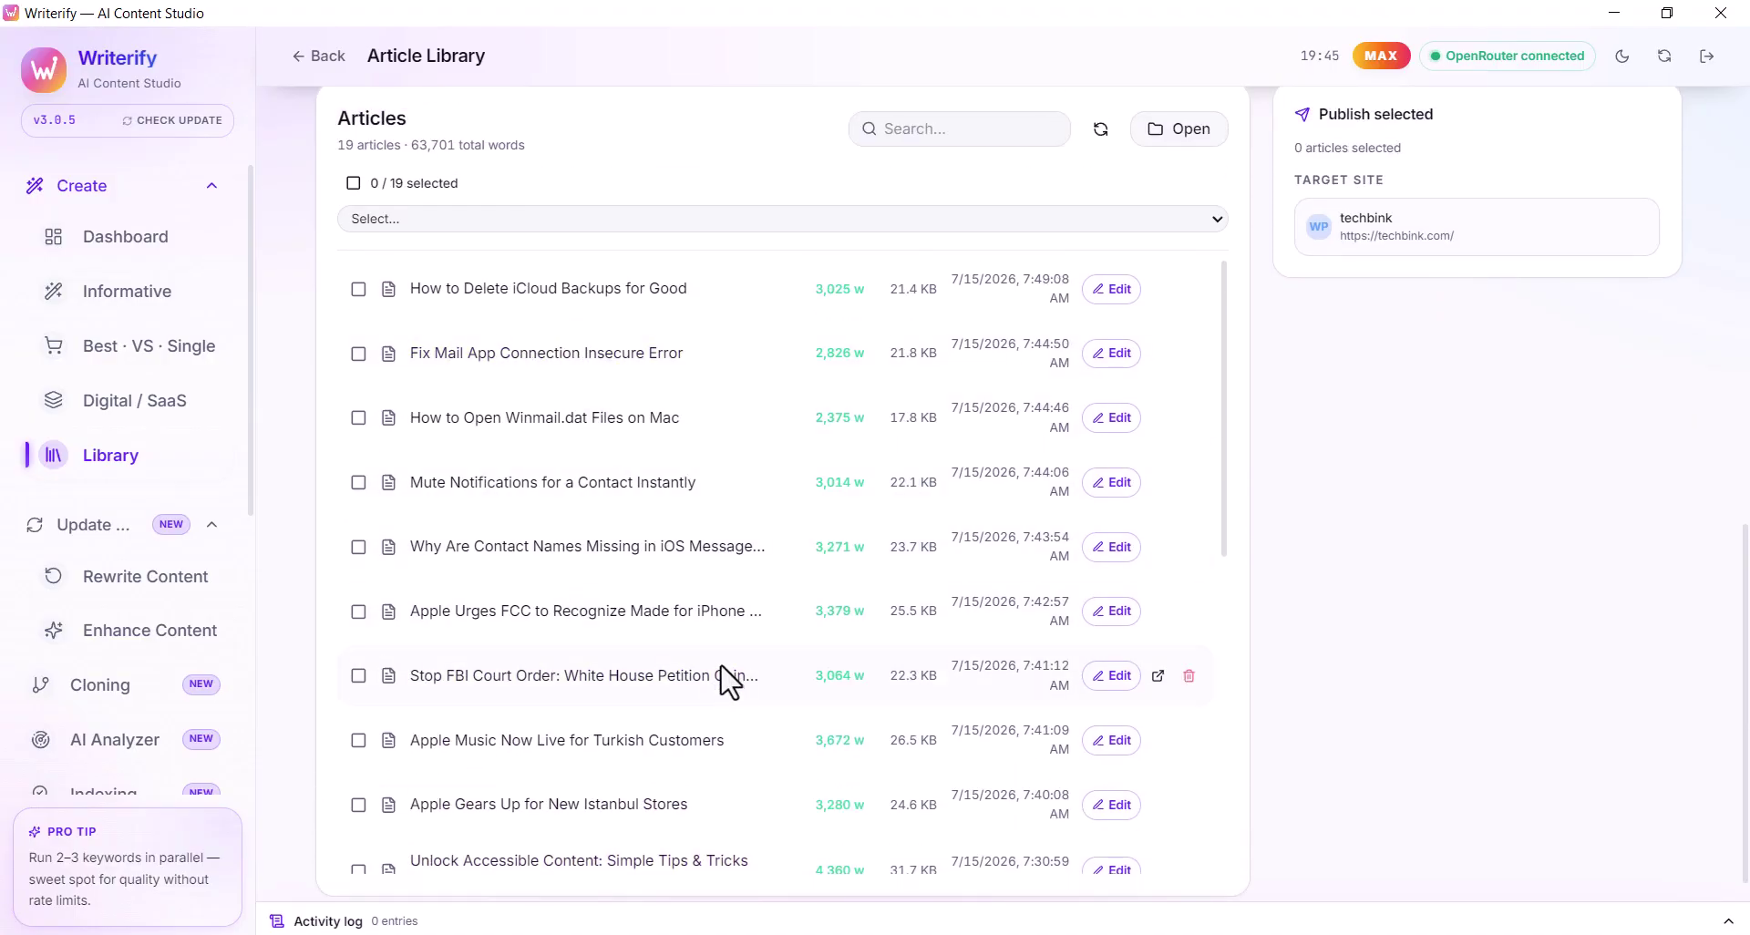
scroll(574, 729, down, 3)
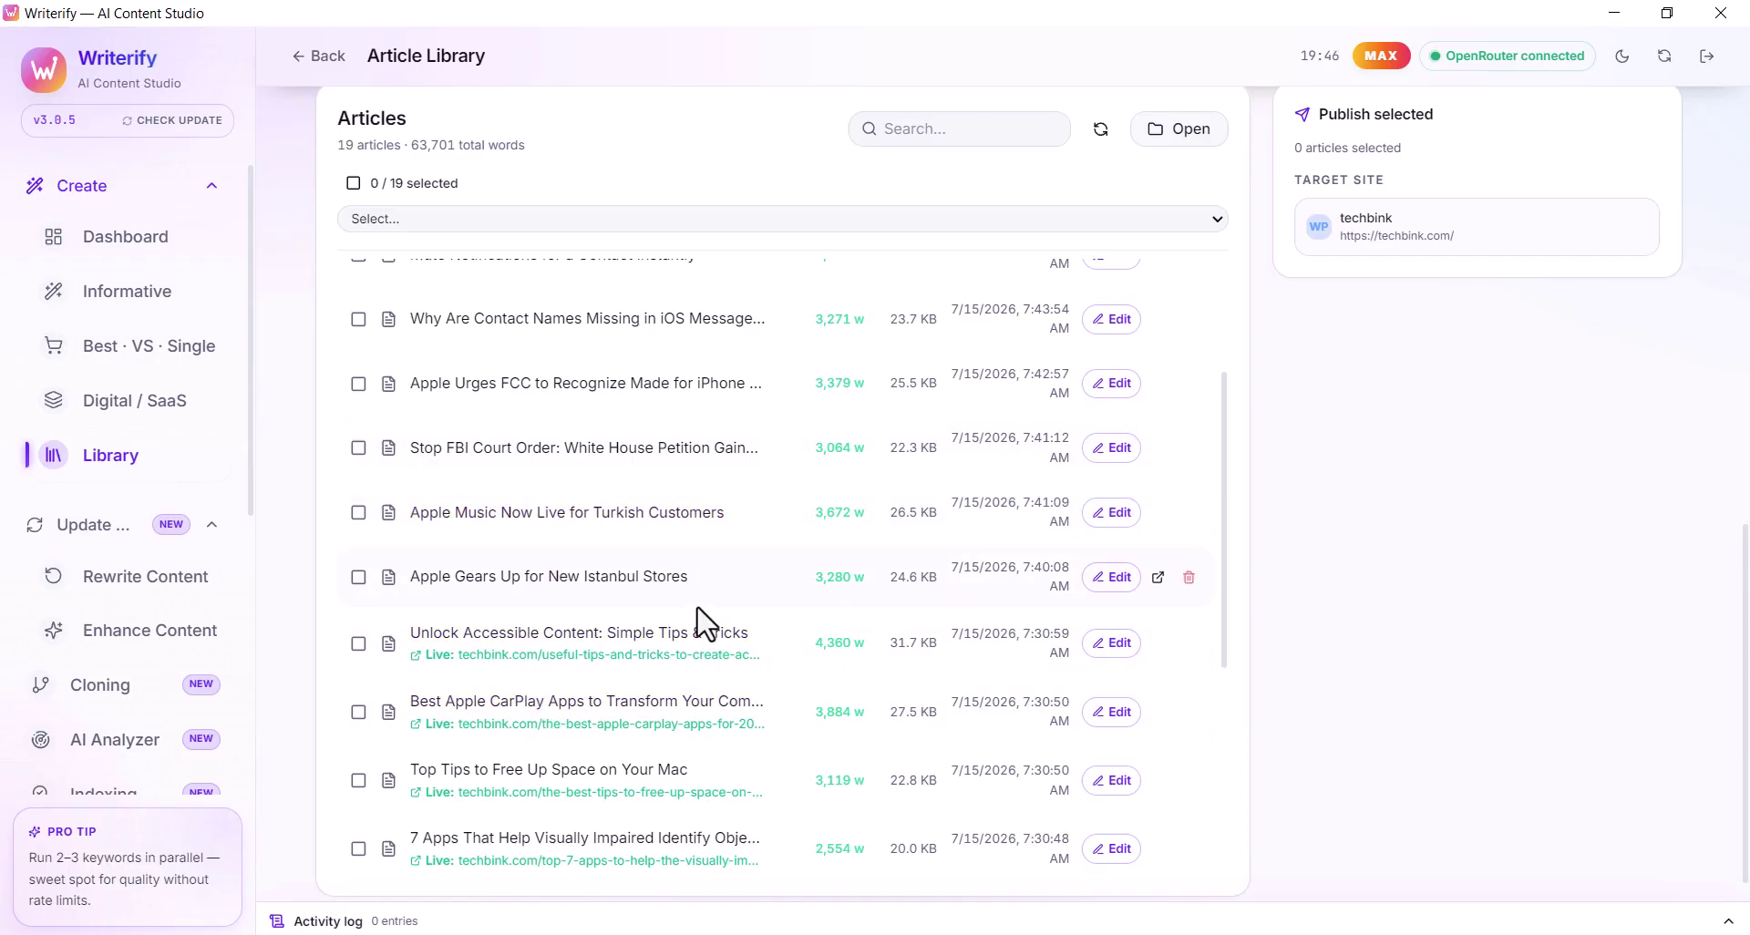
scroll(702, 608, up, 3)
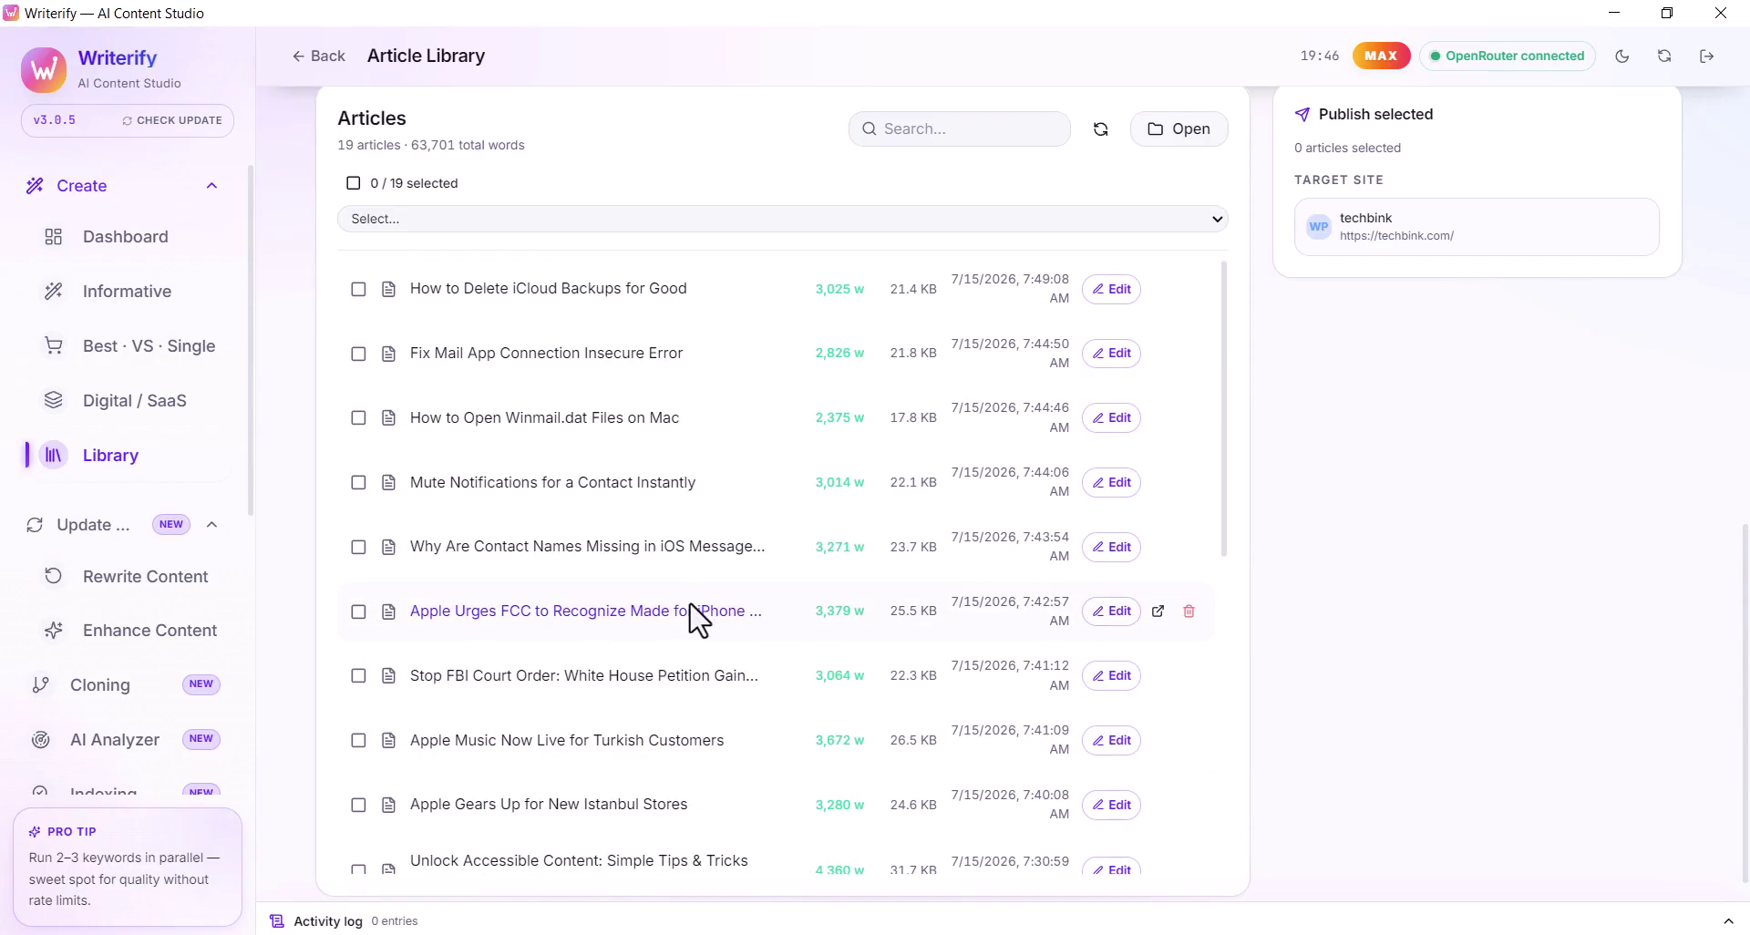
scroll(702, 629, up, 5)
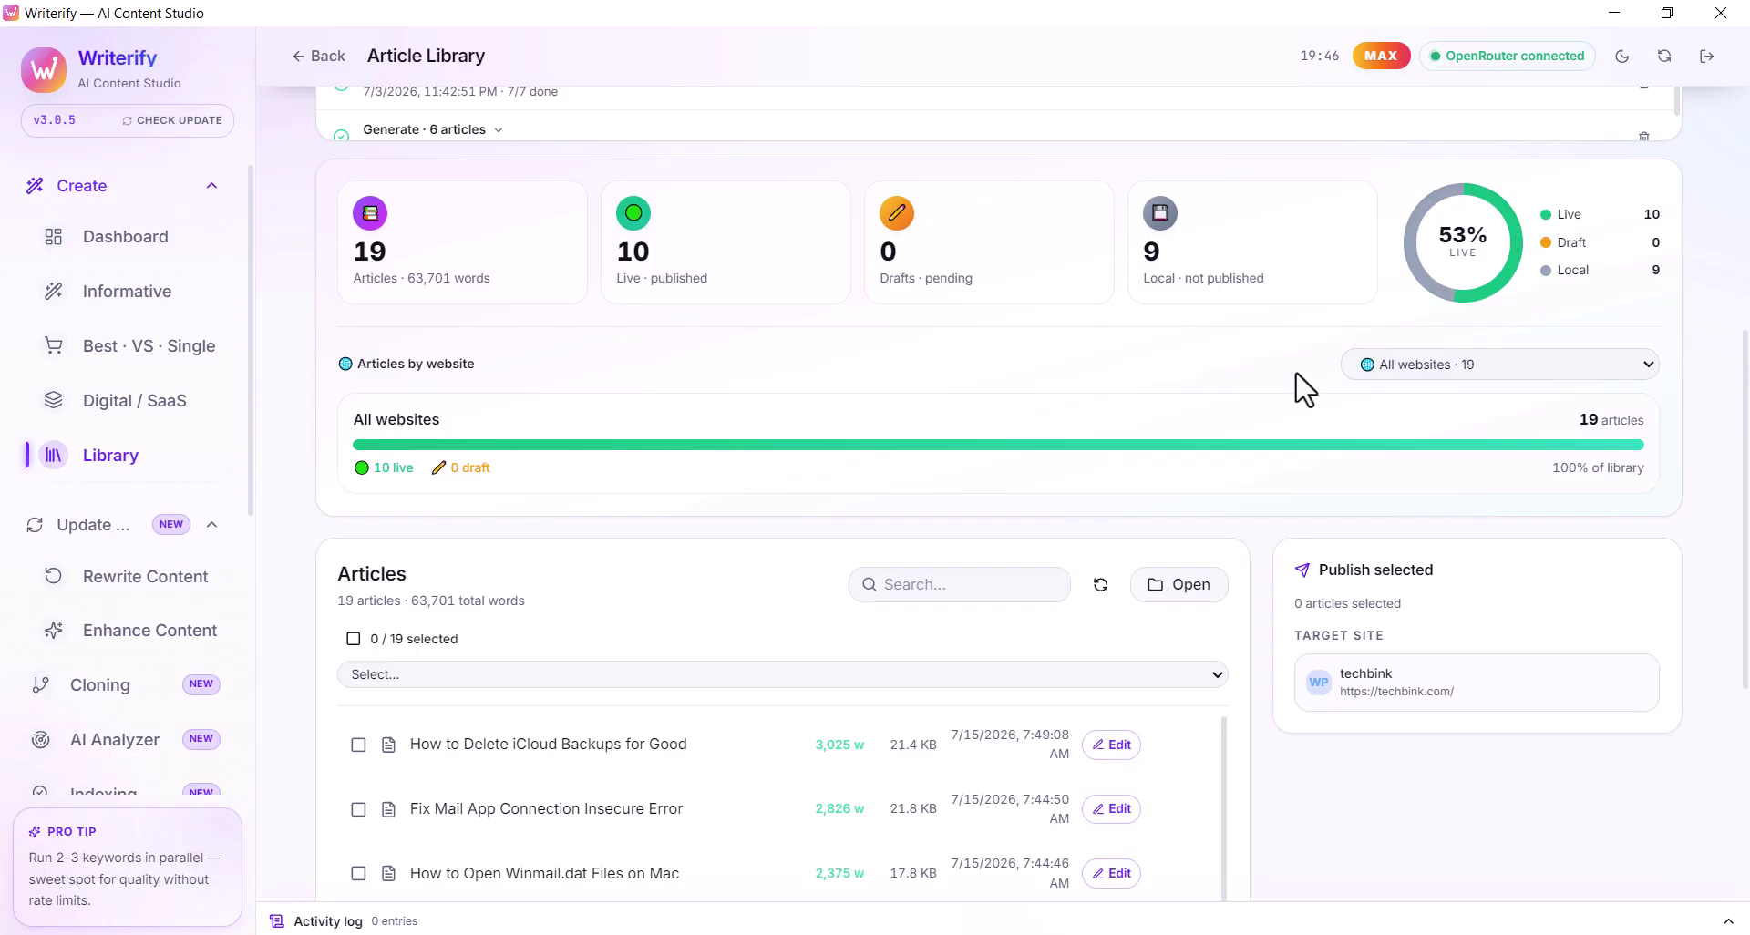
Filter the library's articles by the techbink.com website and review the listed articles
click(1456, 369)
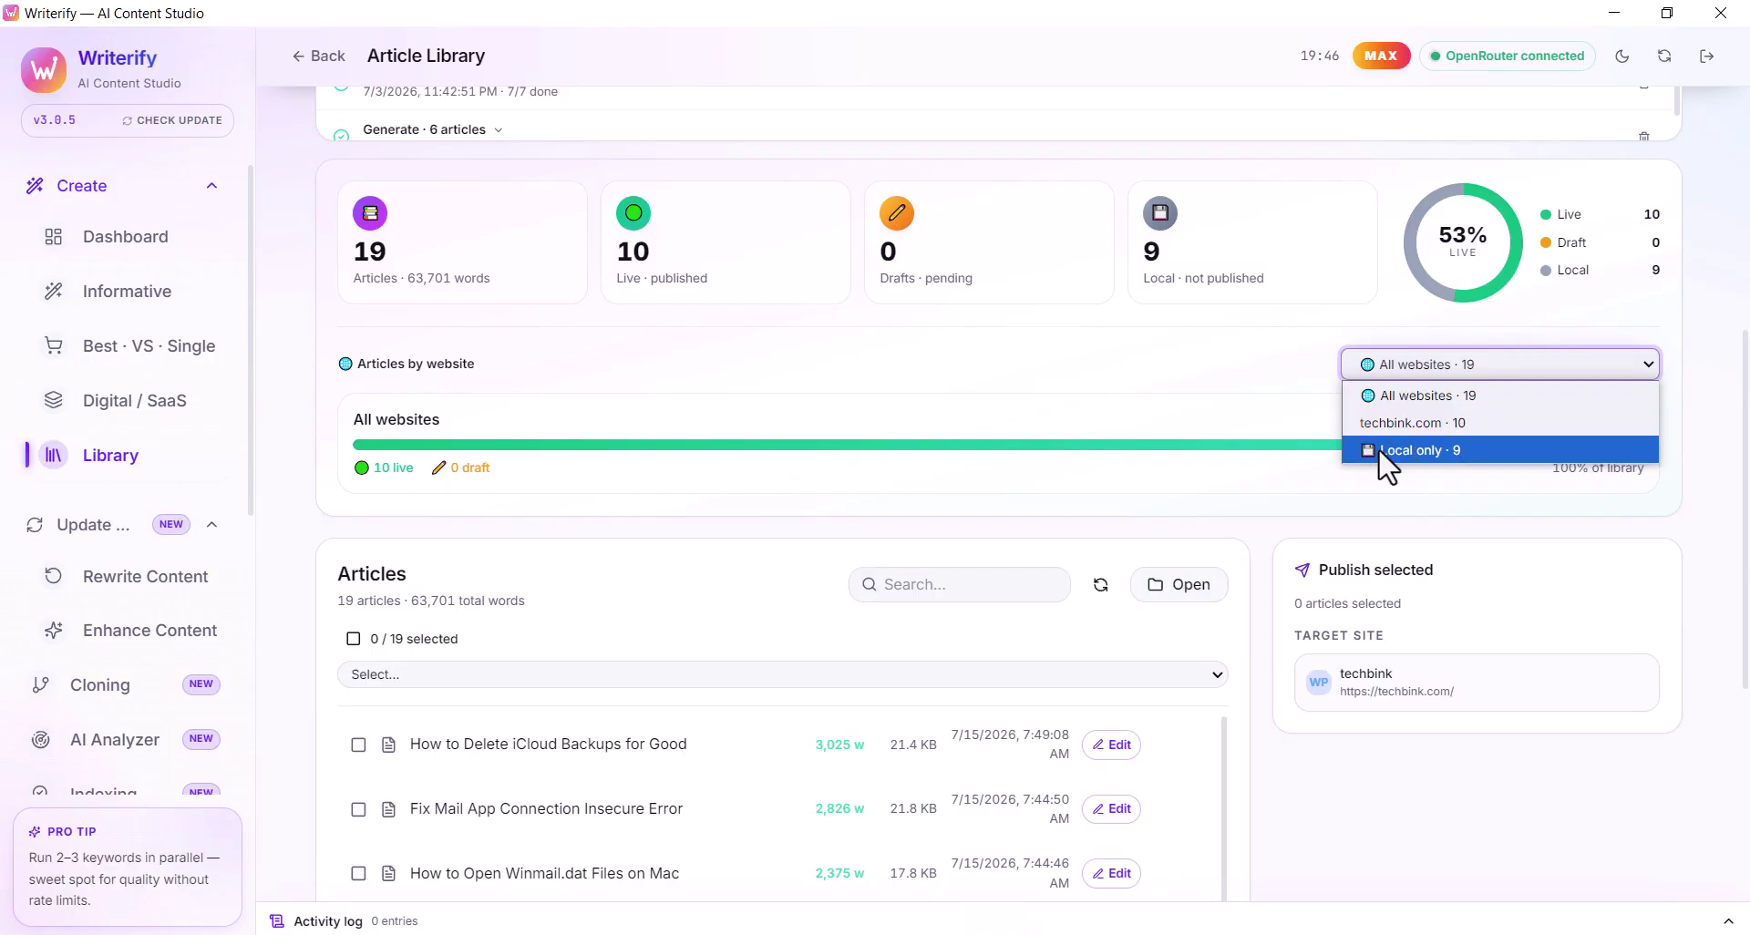
click(1426, 394)
click(1427, 366)
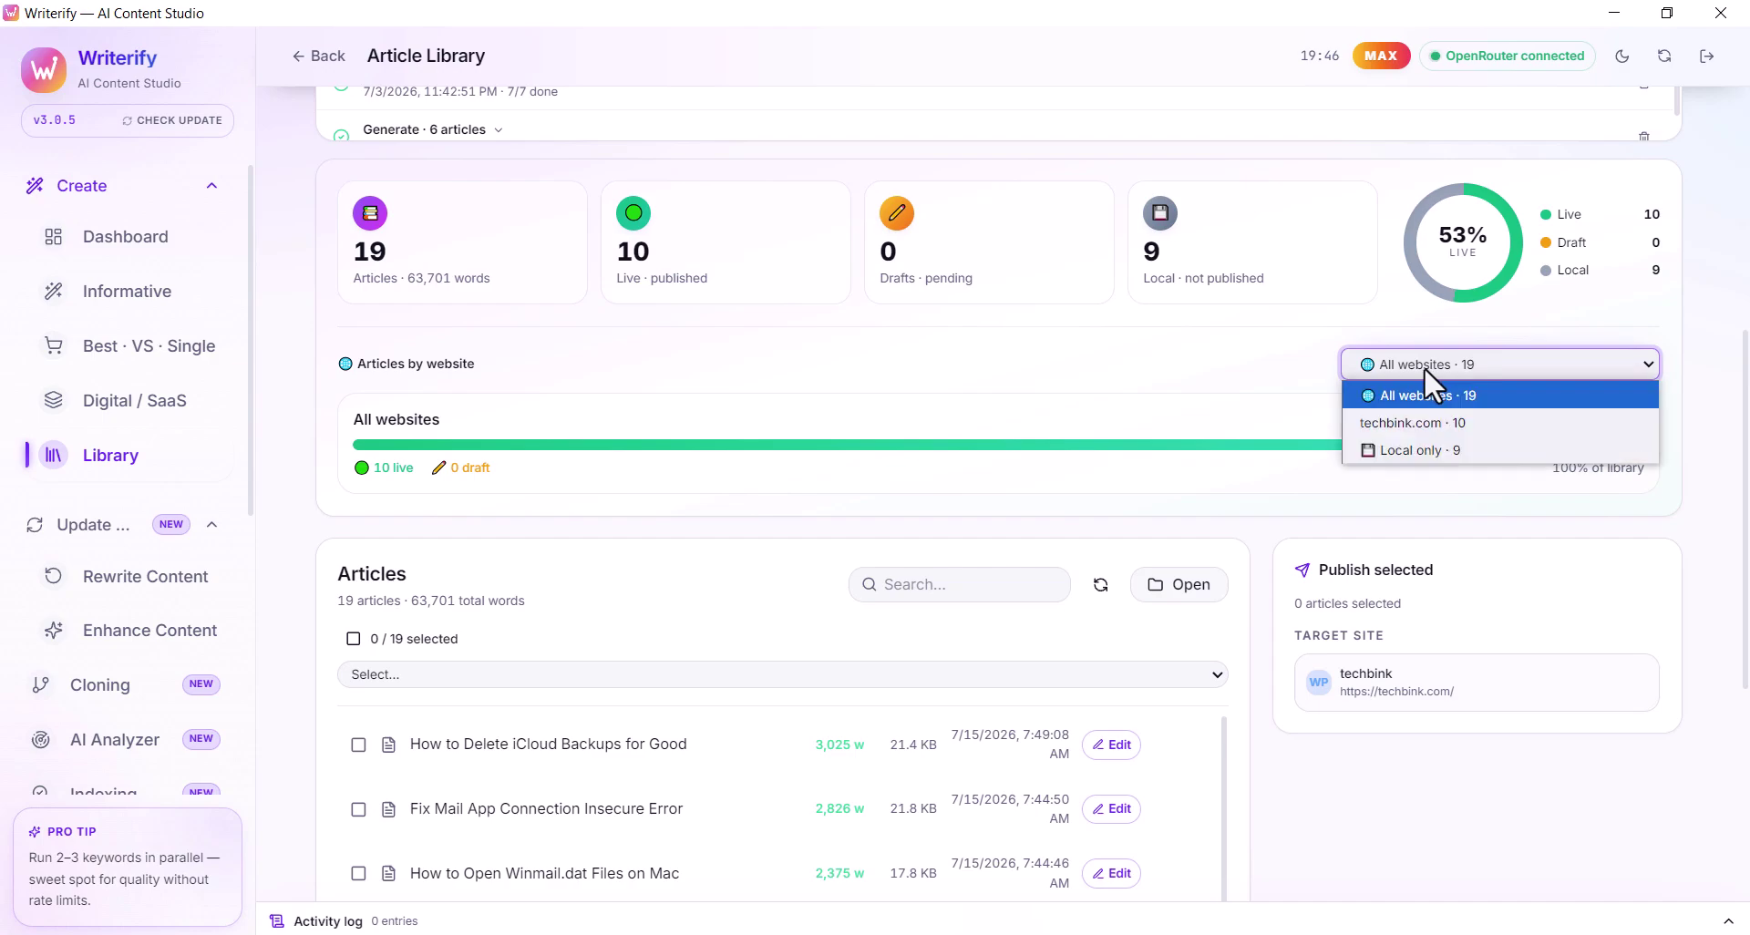
click(1380, 422)
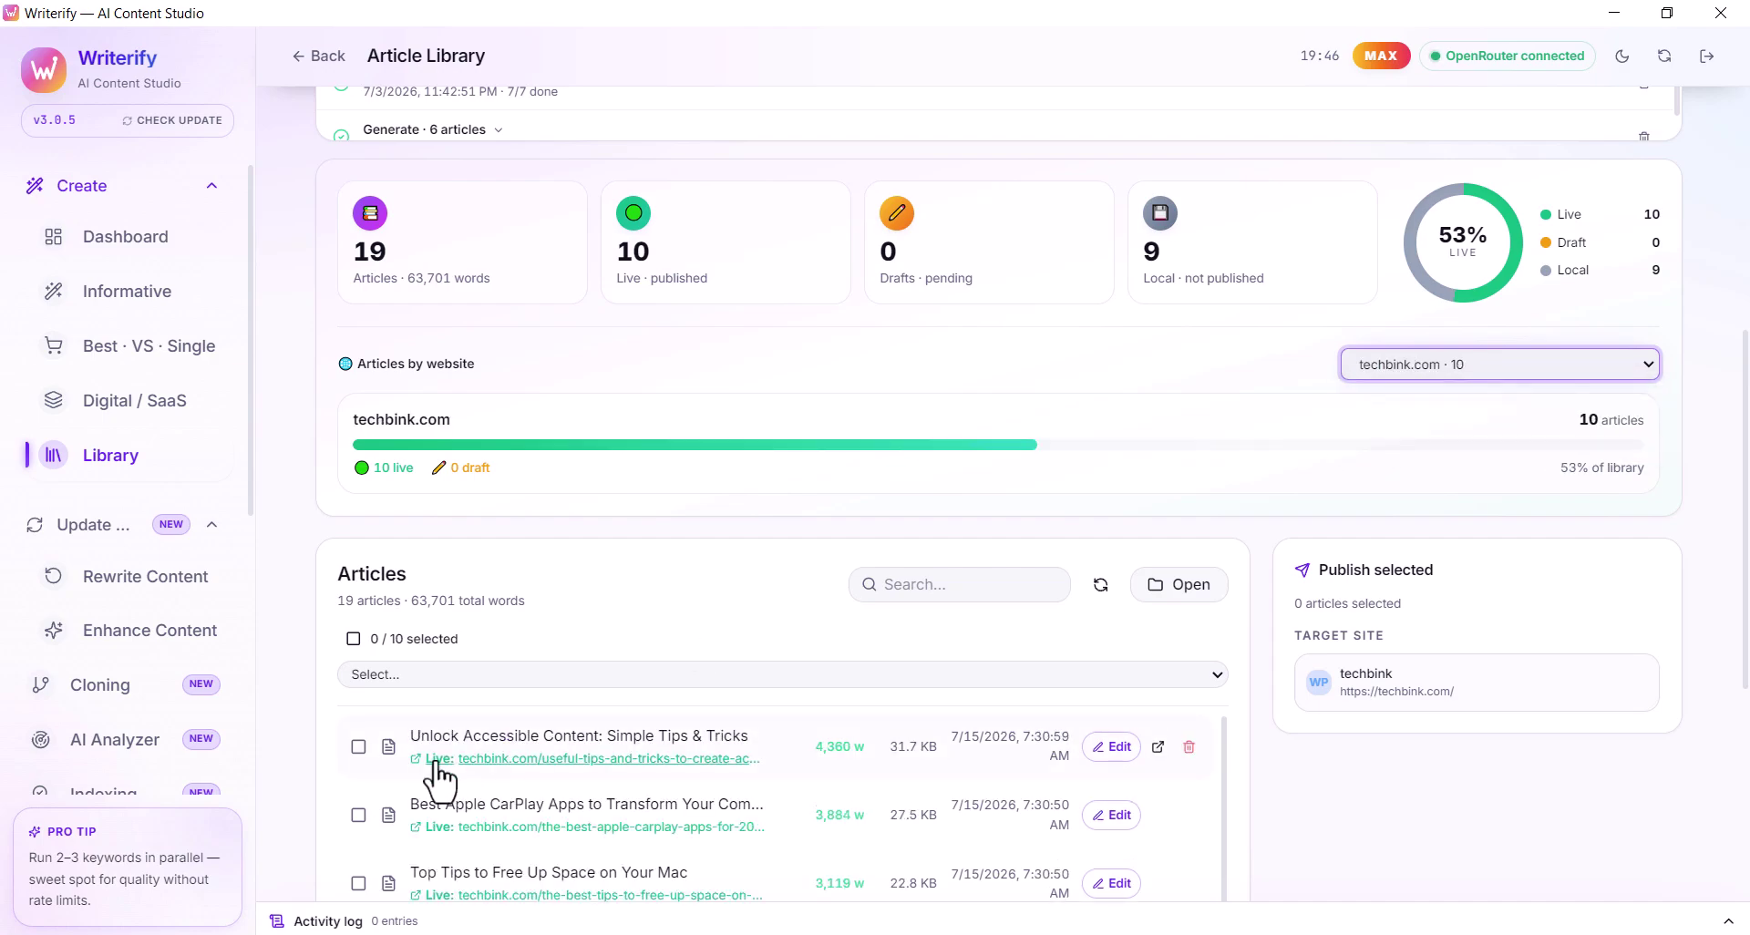
scroll(711, 693, down, 4)
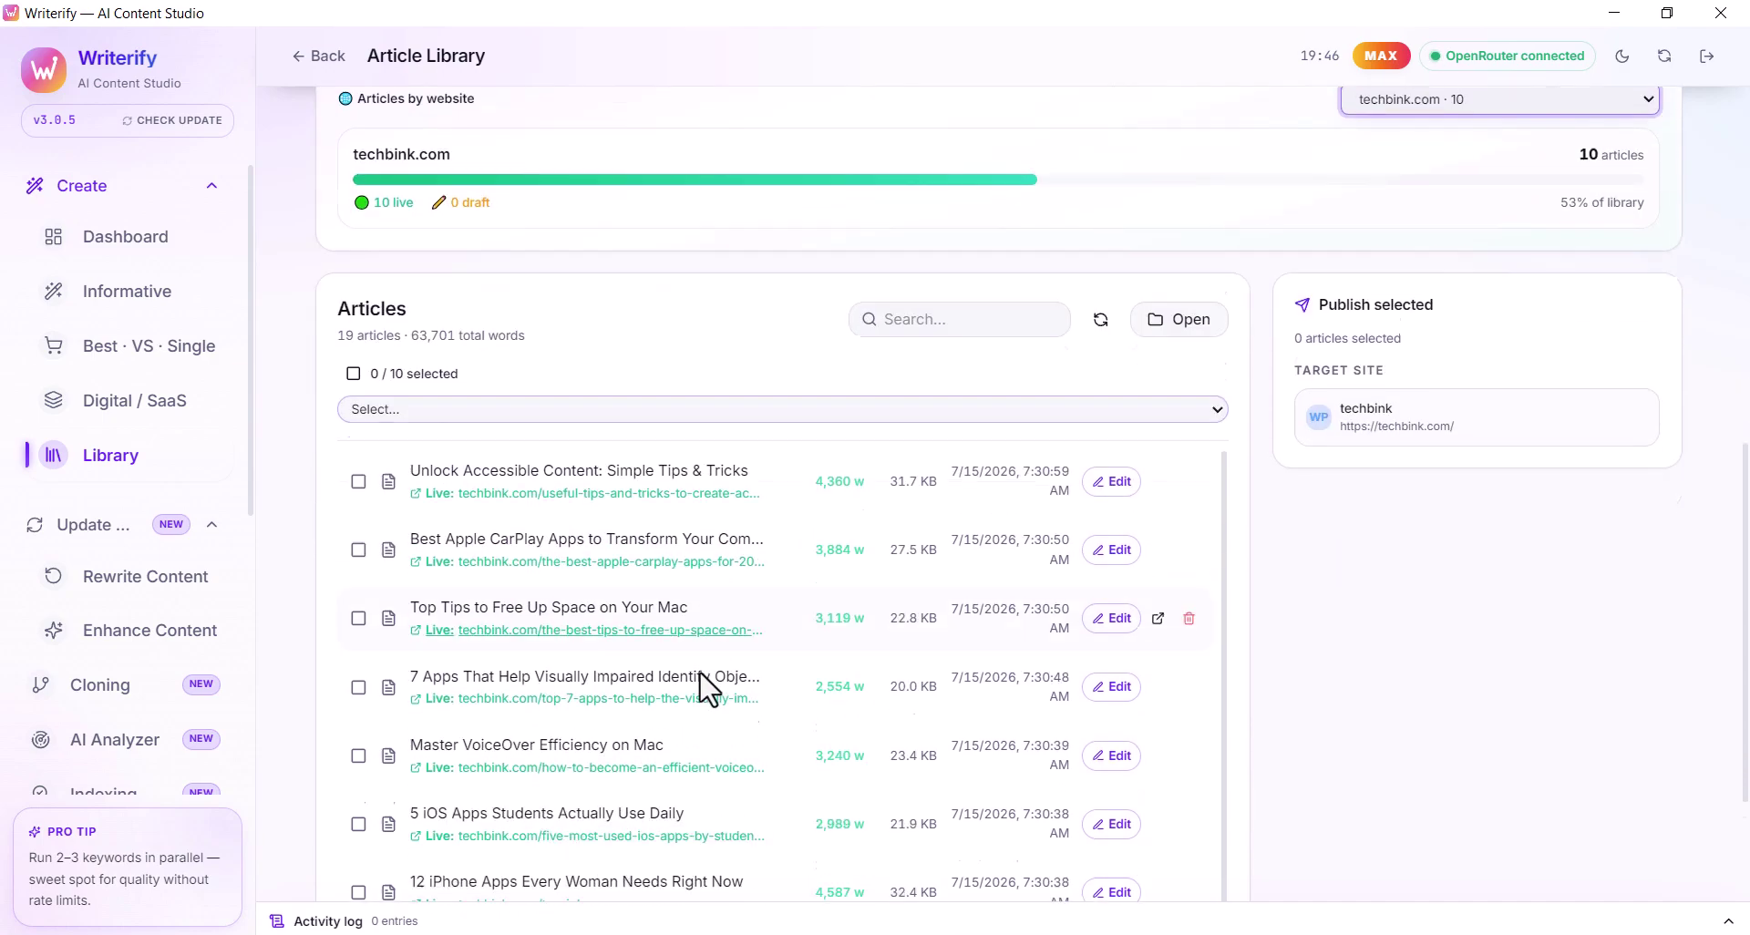
scroll(625, 823, down, 3)
scroll(741, 781, up, 5)
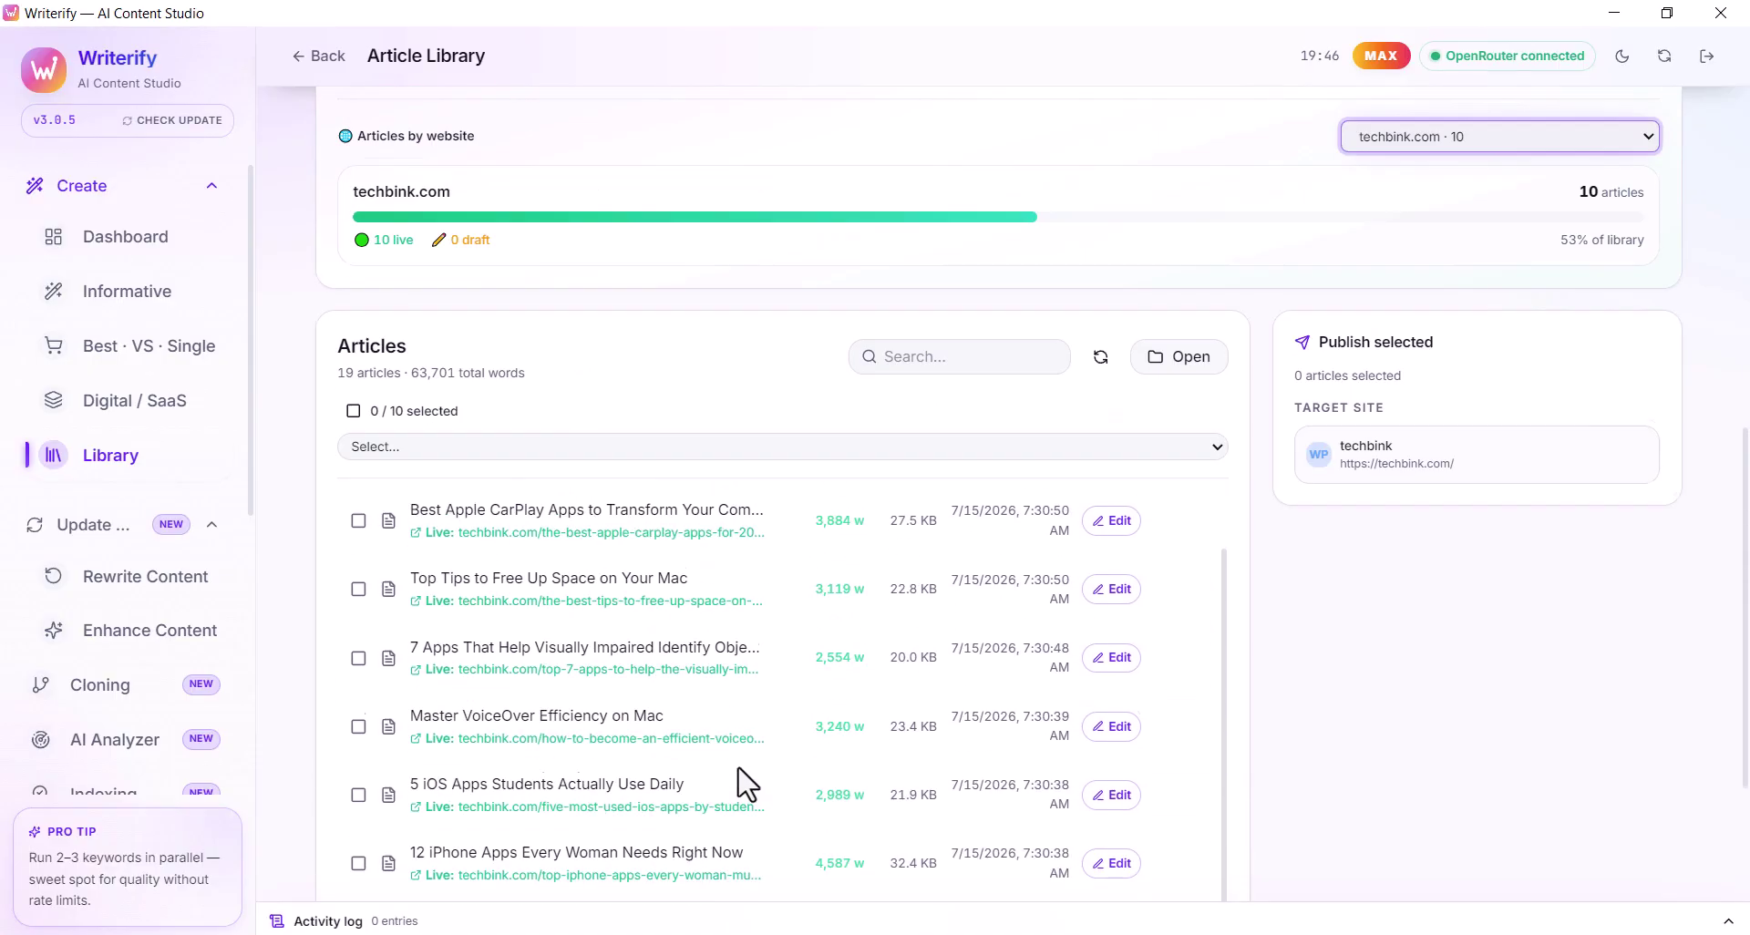
Filter the library to local-only, unpublished articles and review the resulting list
click(1375, 262)
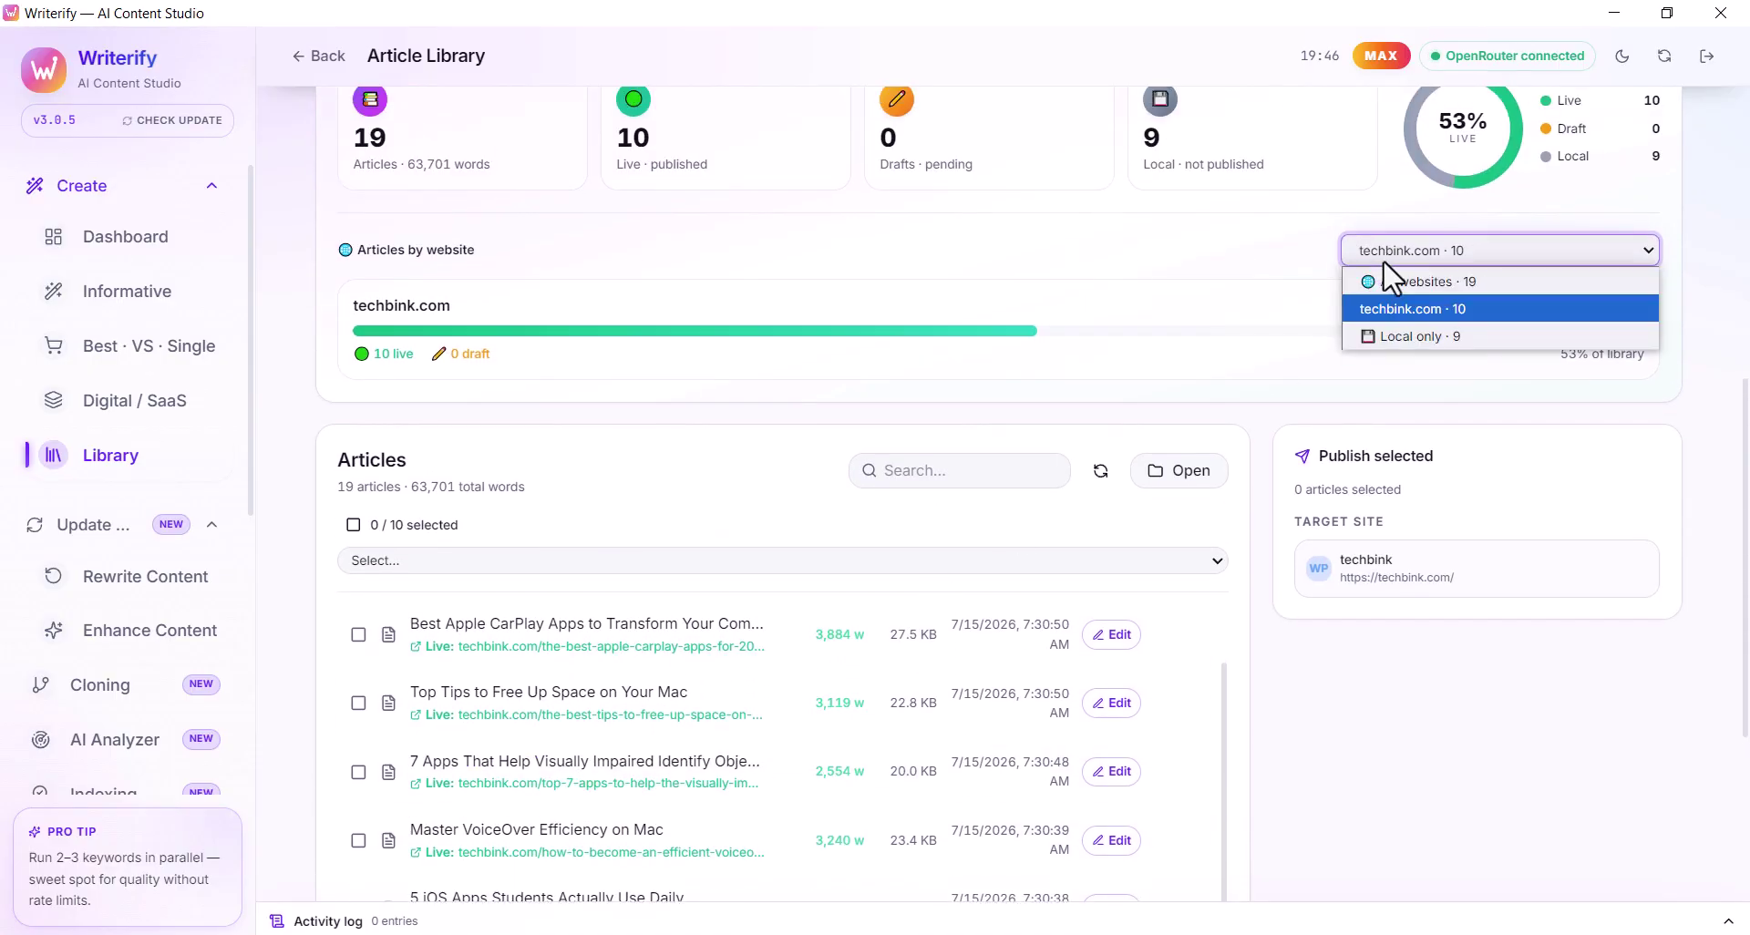
click(1417, 338)
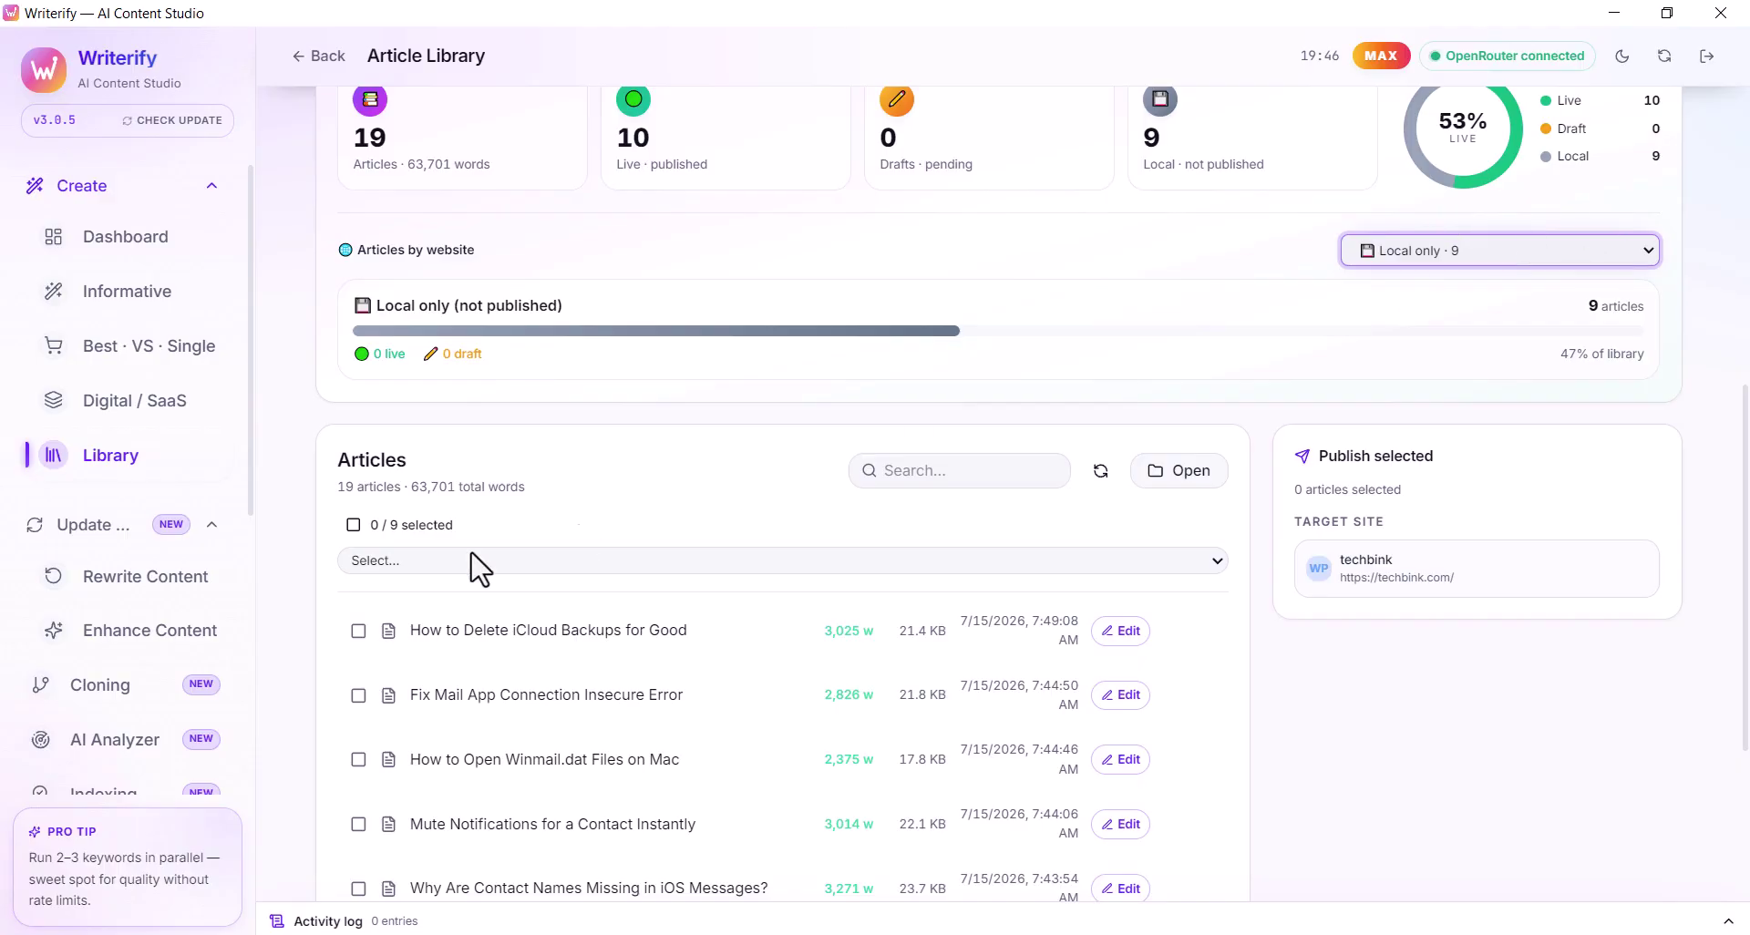
scroll(672, 495, down, 1)
scroll(576, 533, down, 2)
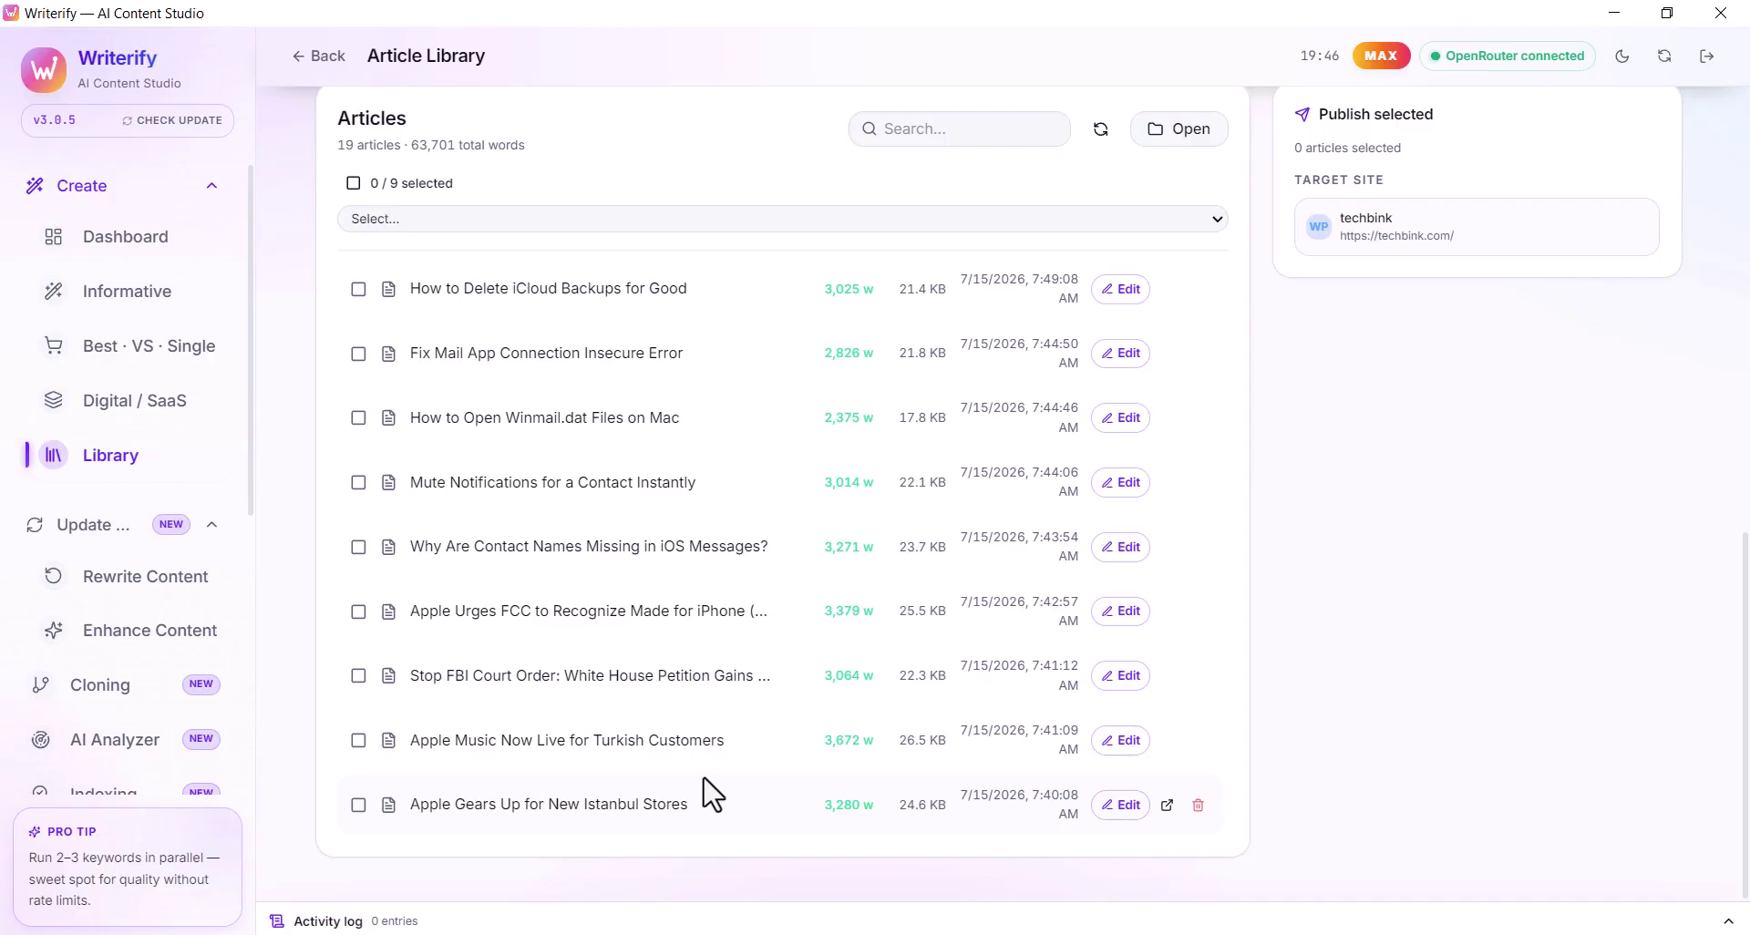
scroll(867, 769, up, 2)
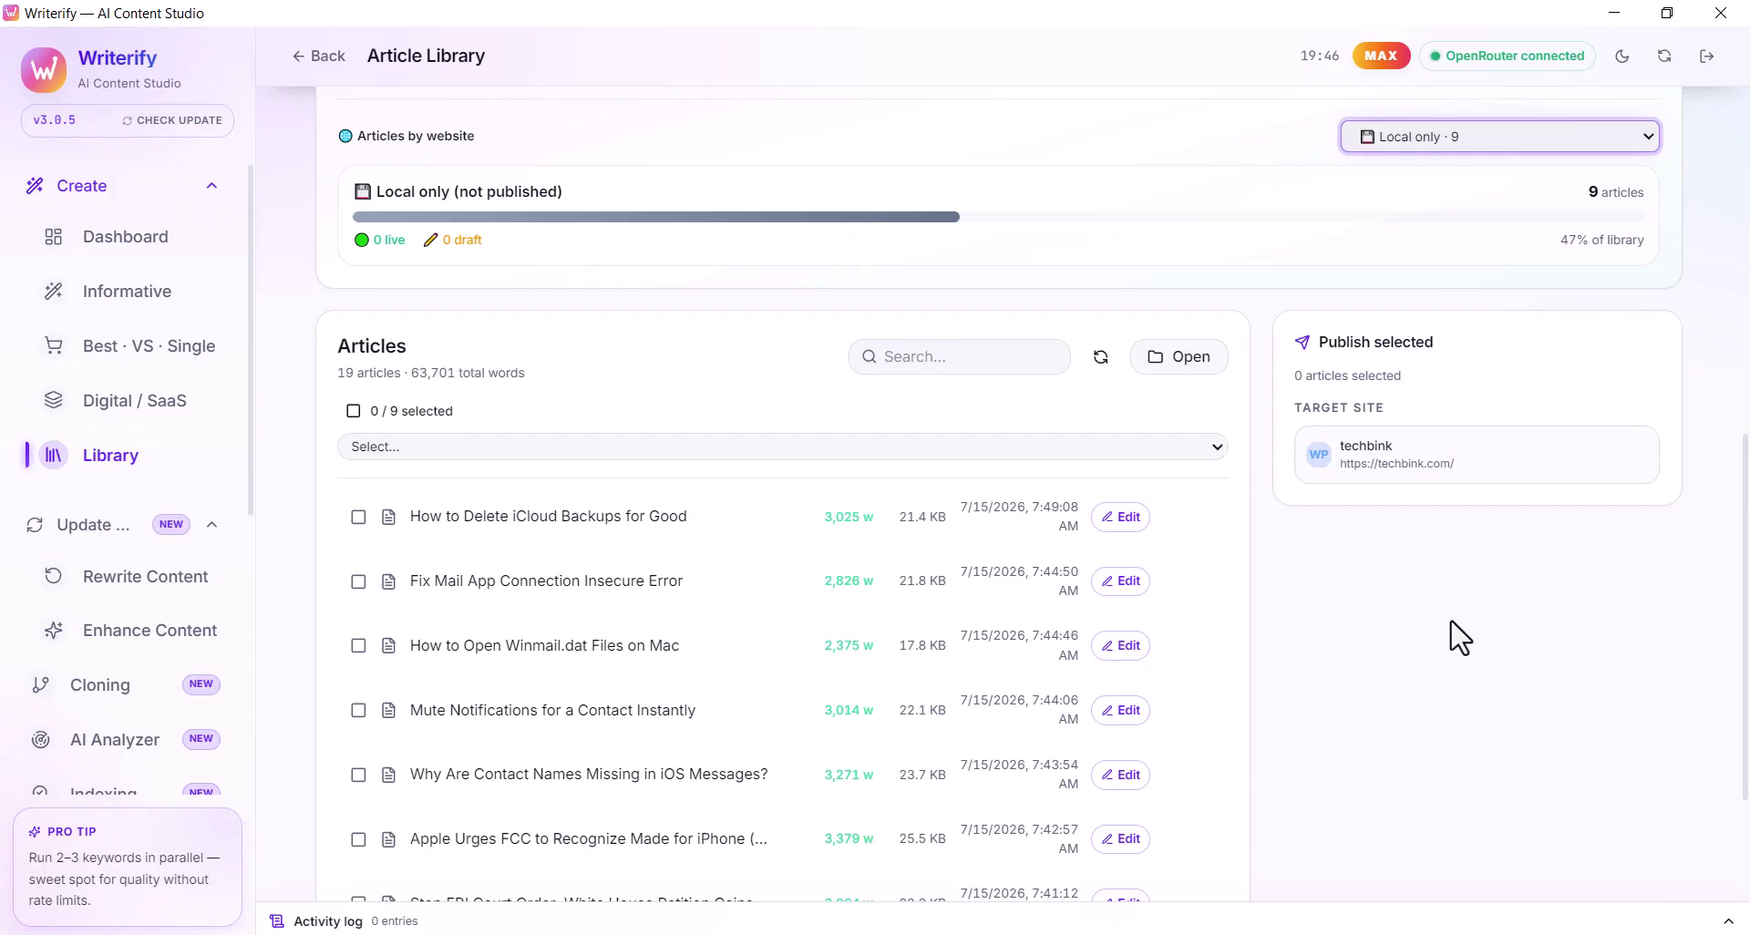
scroll(1390, 319, up, 1)
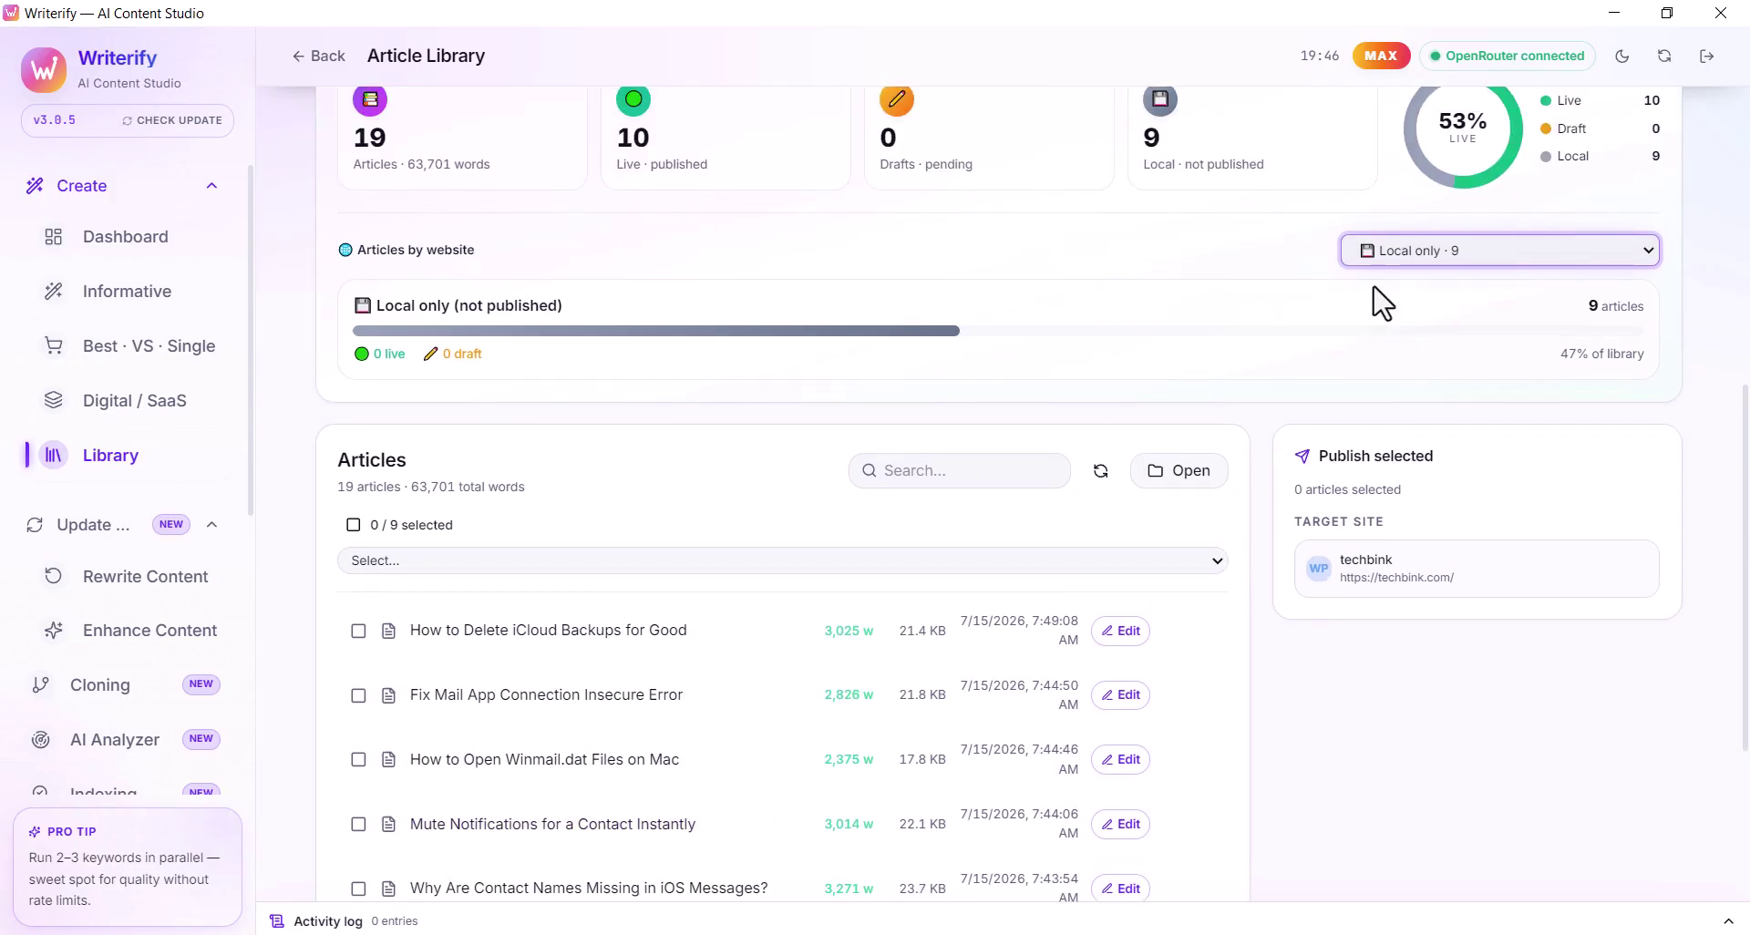
Keep the library filtered to local-only articles and select every article in the filtered list
click(1377, 257)
click(1415, 338)
click(353, 524)
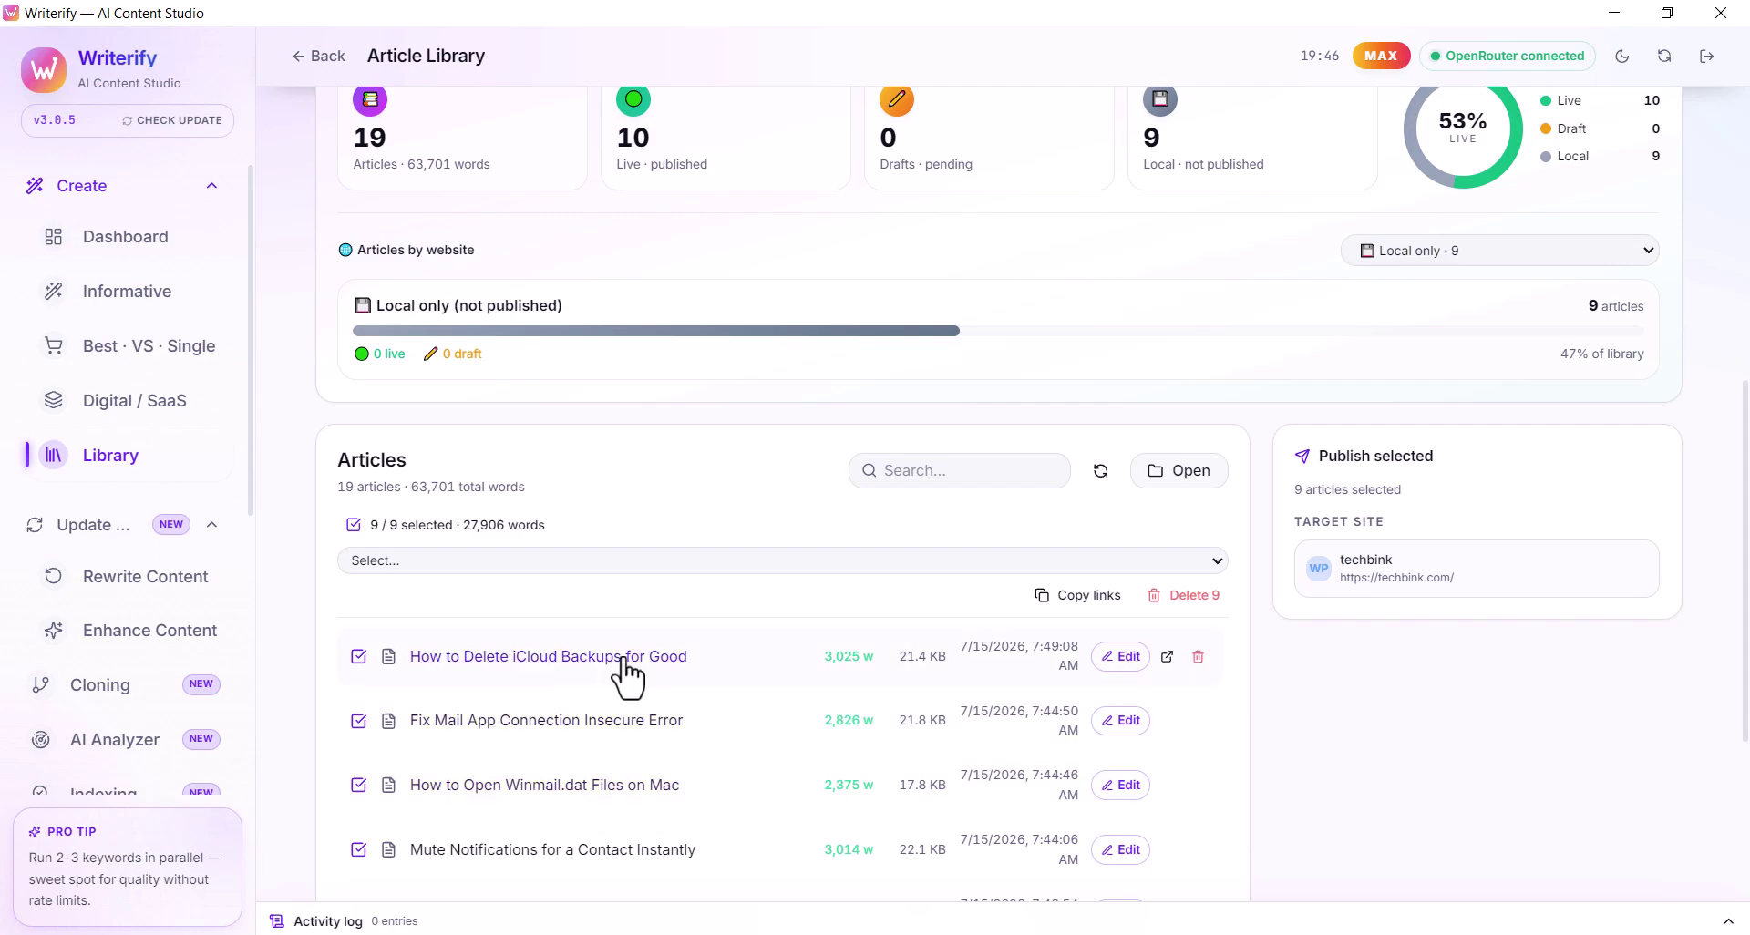
scroll(625, 672, down, 5)
scroll(633, 690, up, 4)
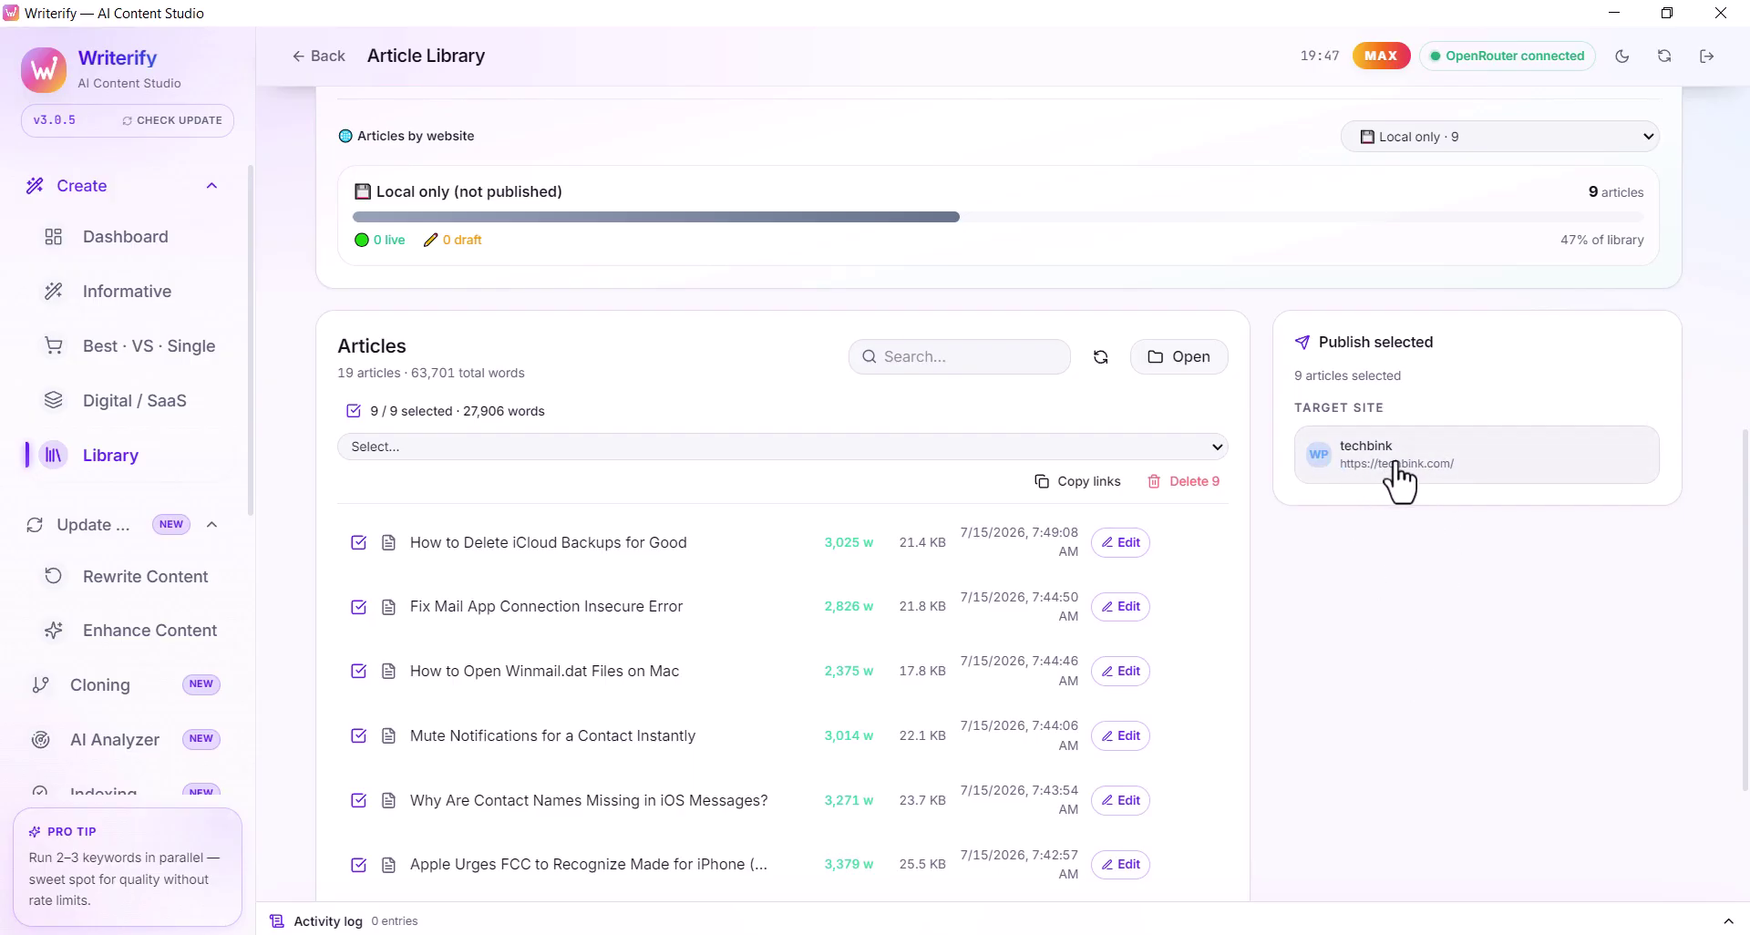
Choose techbink as the target site for the selected articles and assign them the Apple category
click(1469, 466)
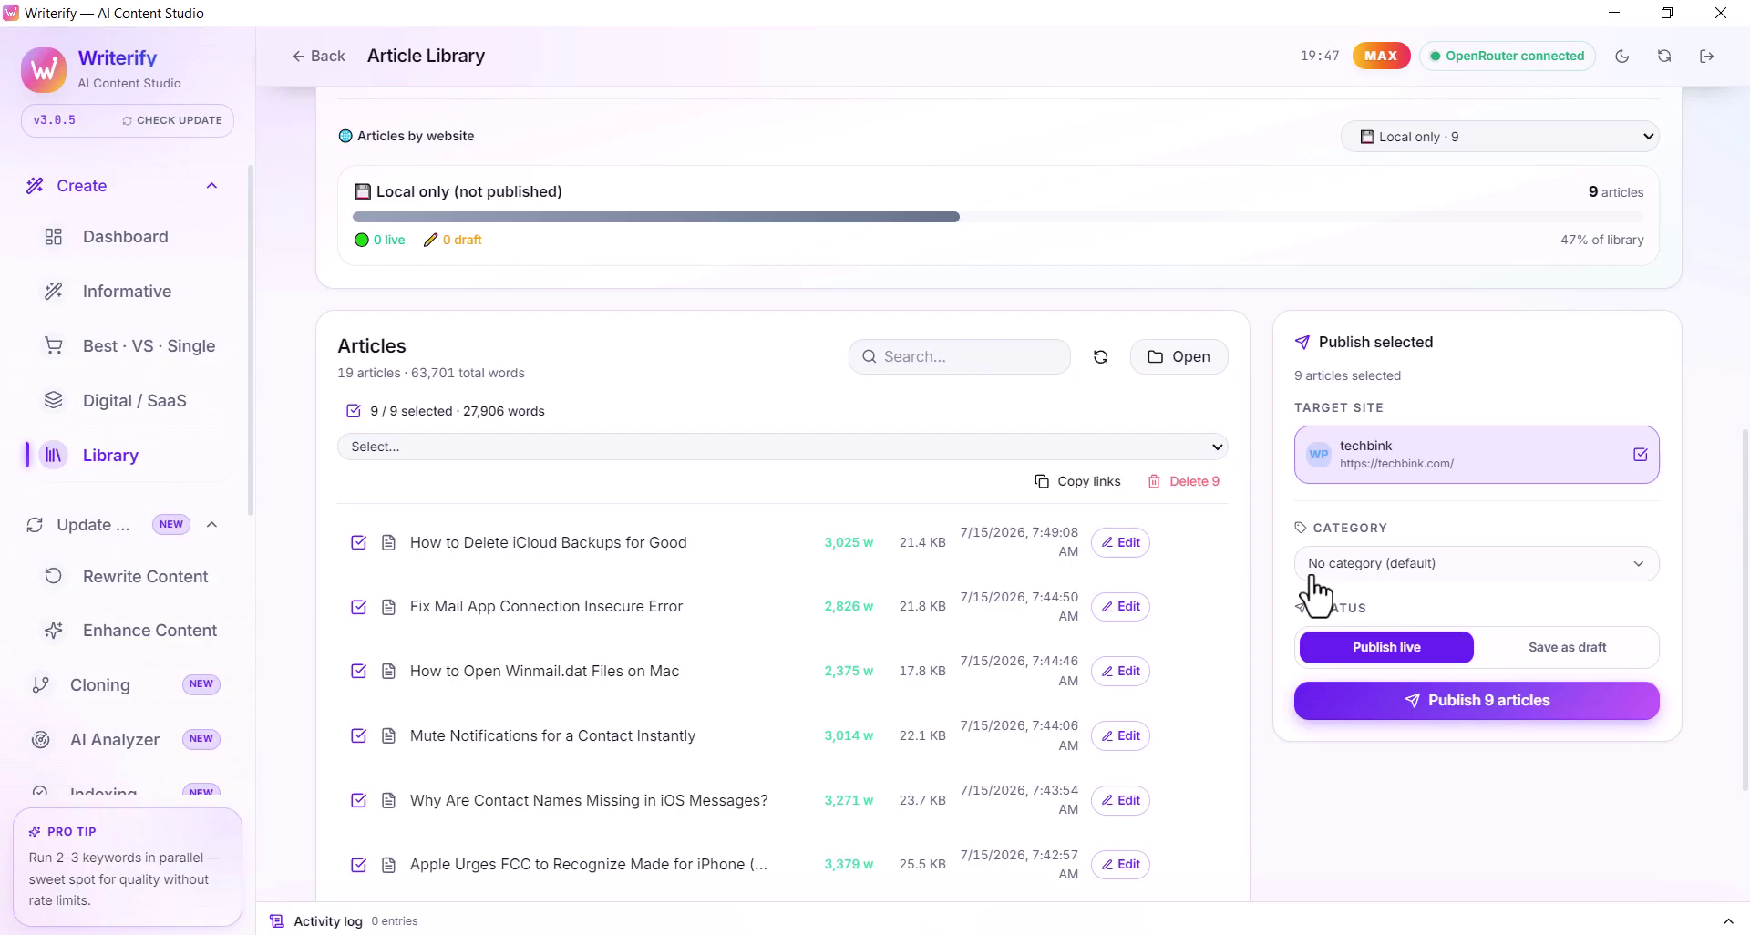
click(1392, 562)
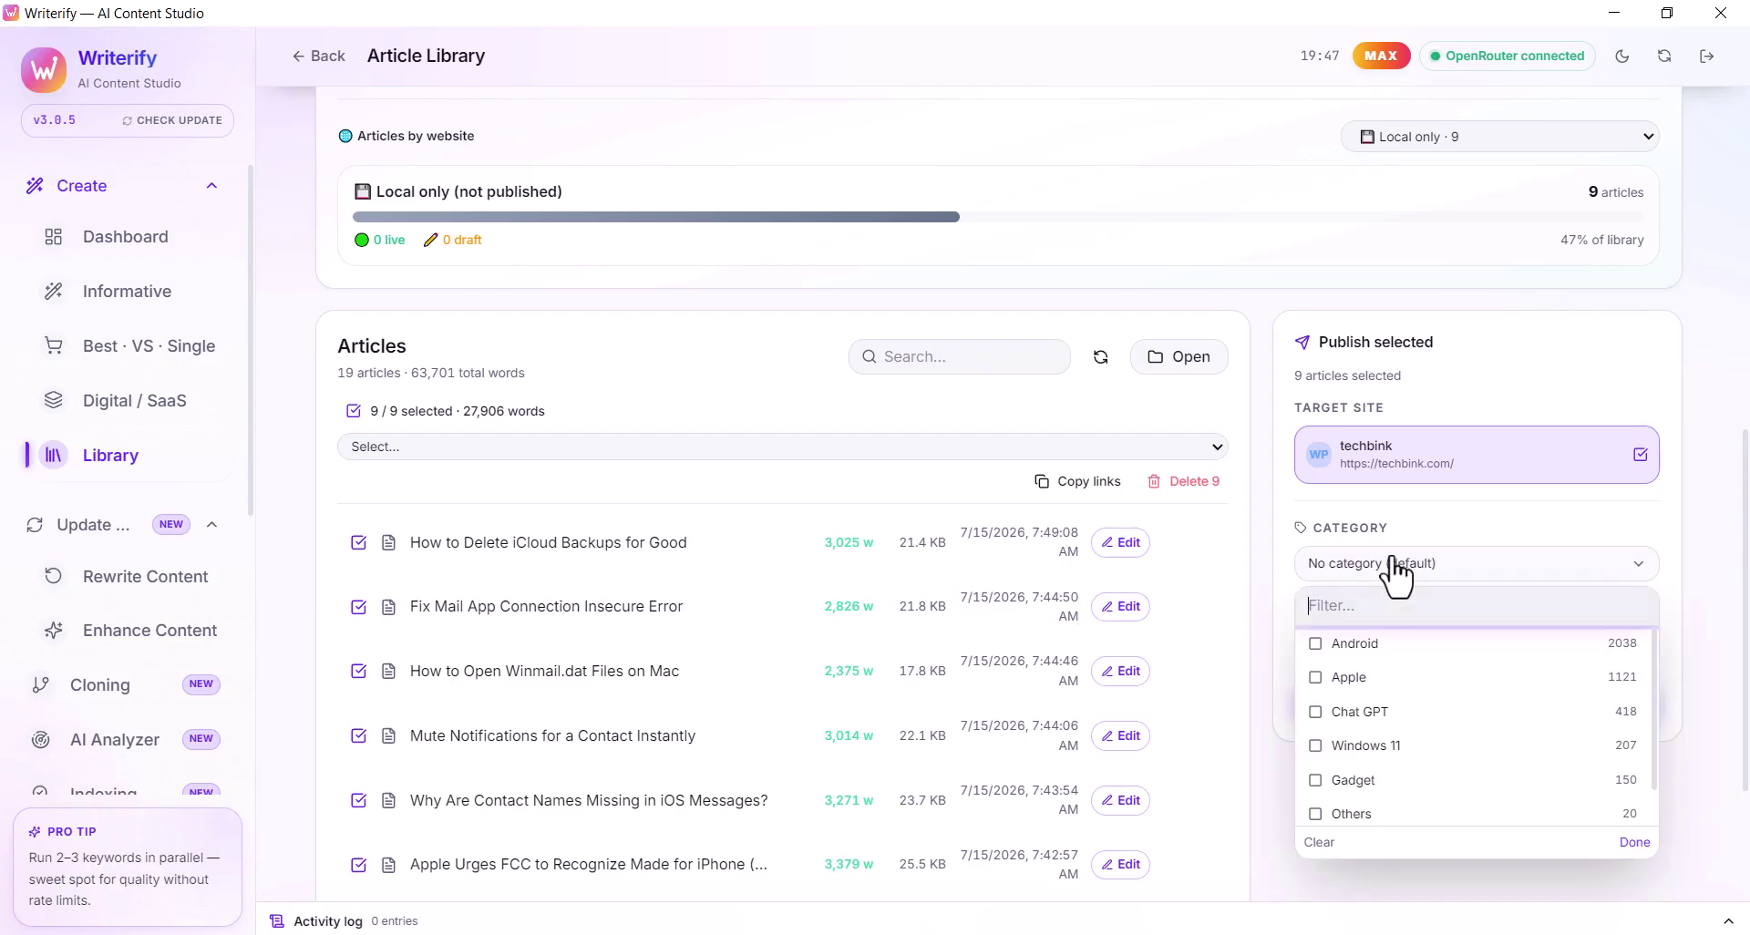
click(1323, 676)
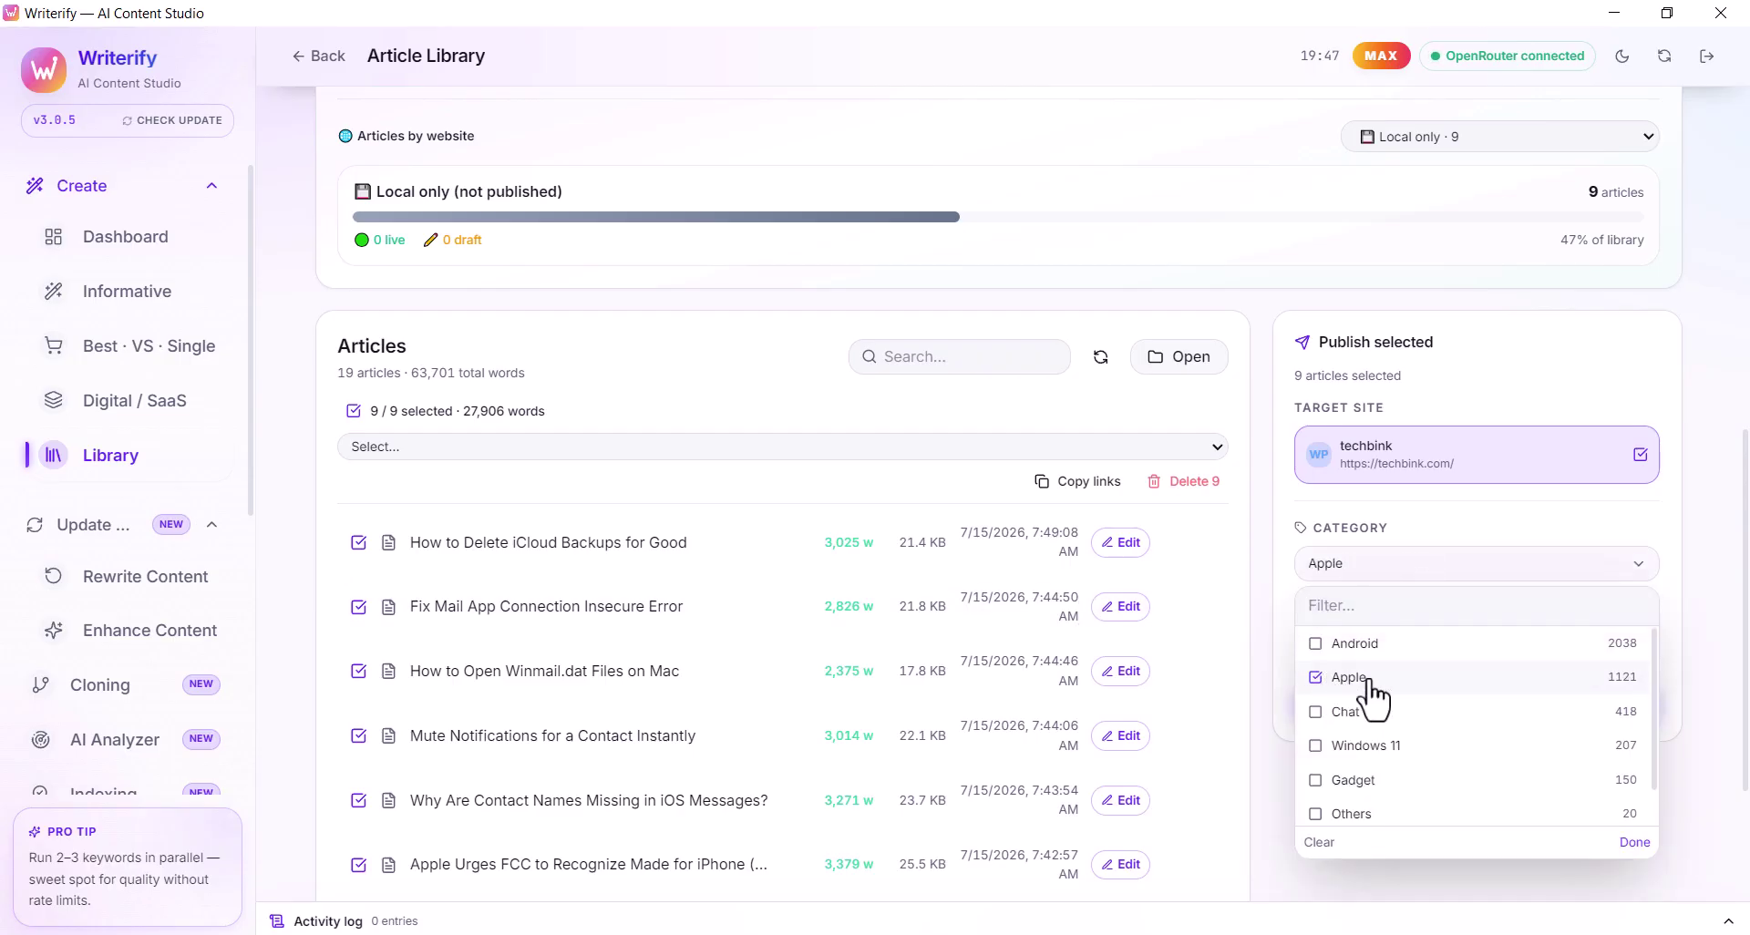
click(1637, 844)
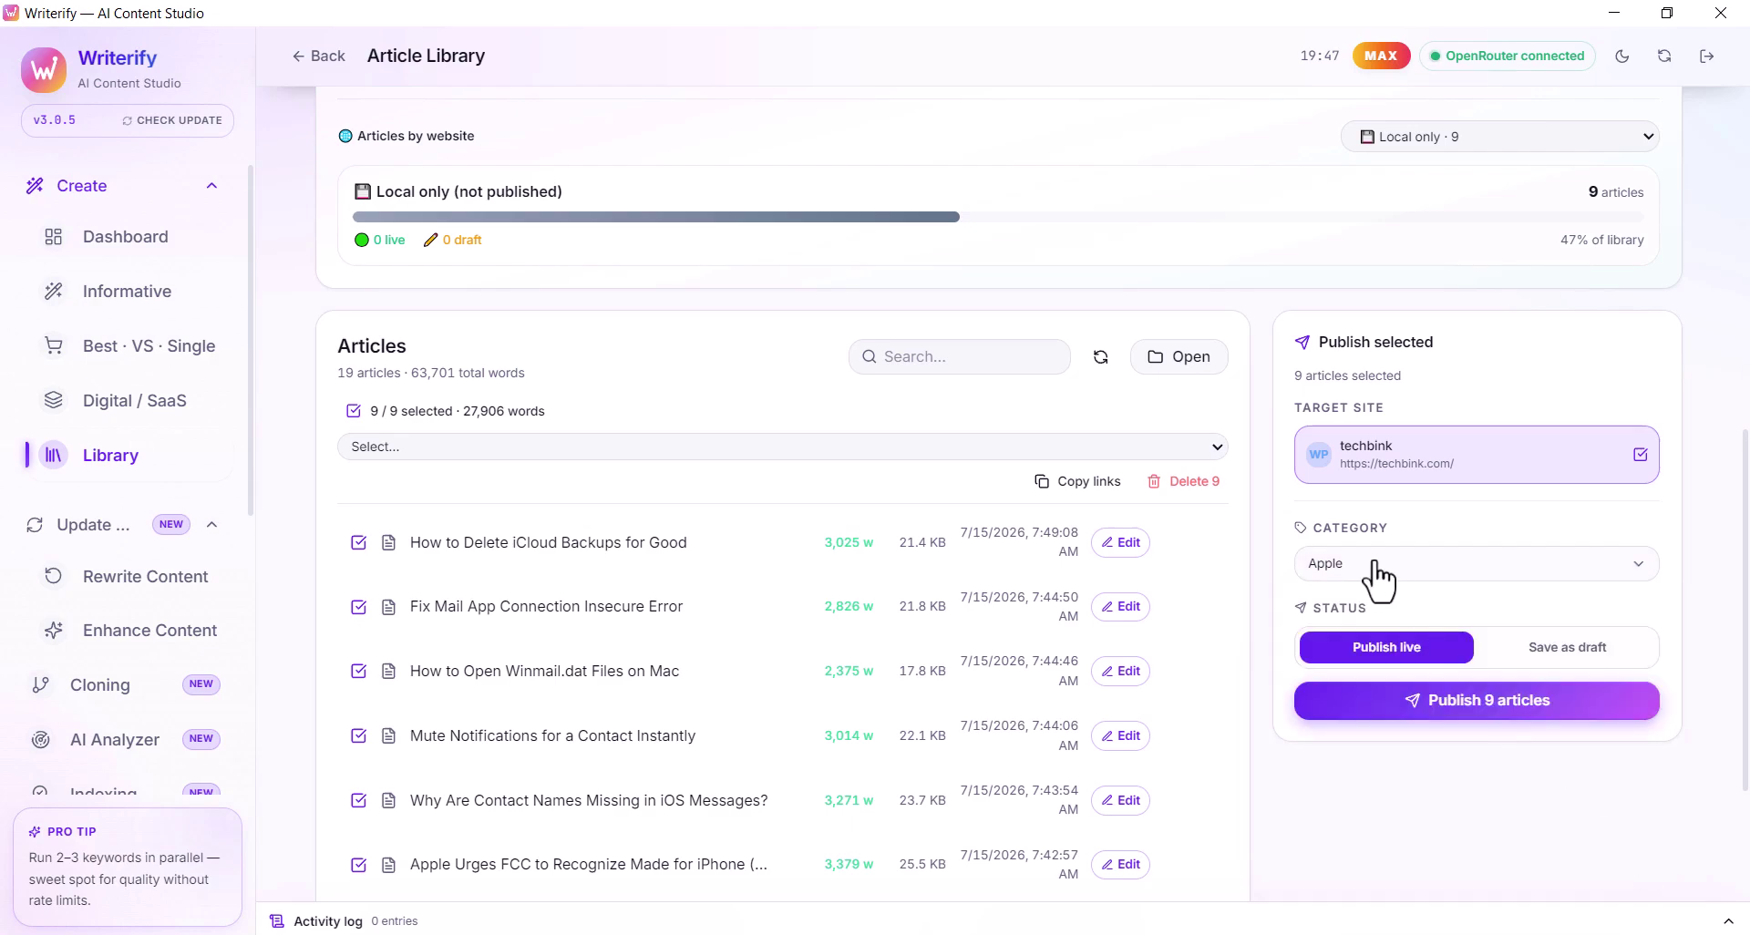
Set the publishing status to Publish live and publish all 9 selected articles
click(1547, 648)
click(1365, 652)
scroll(1294, 619, down, 1)
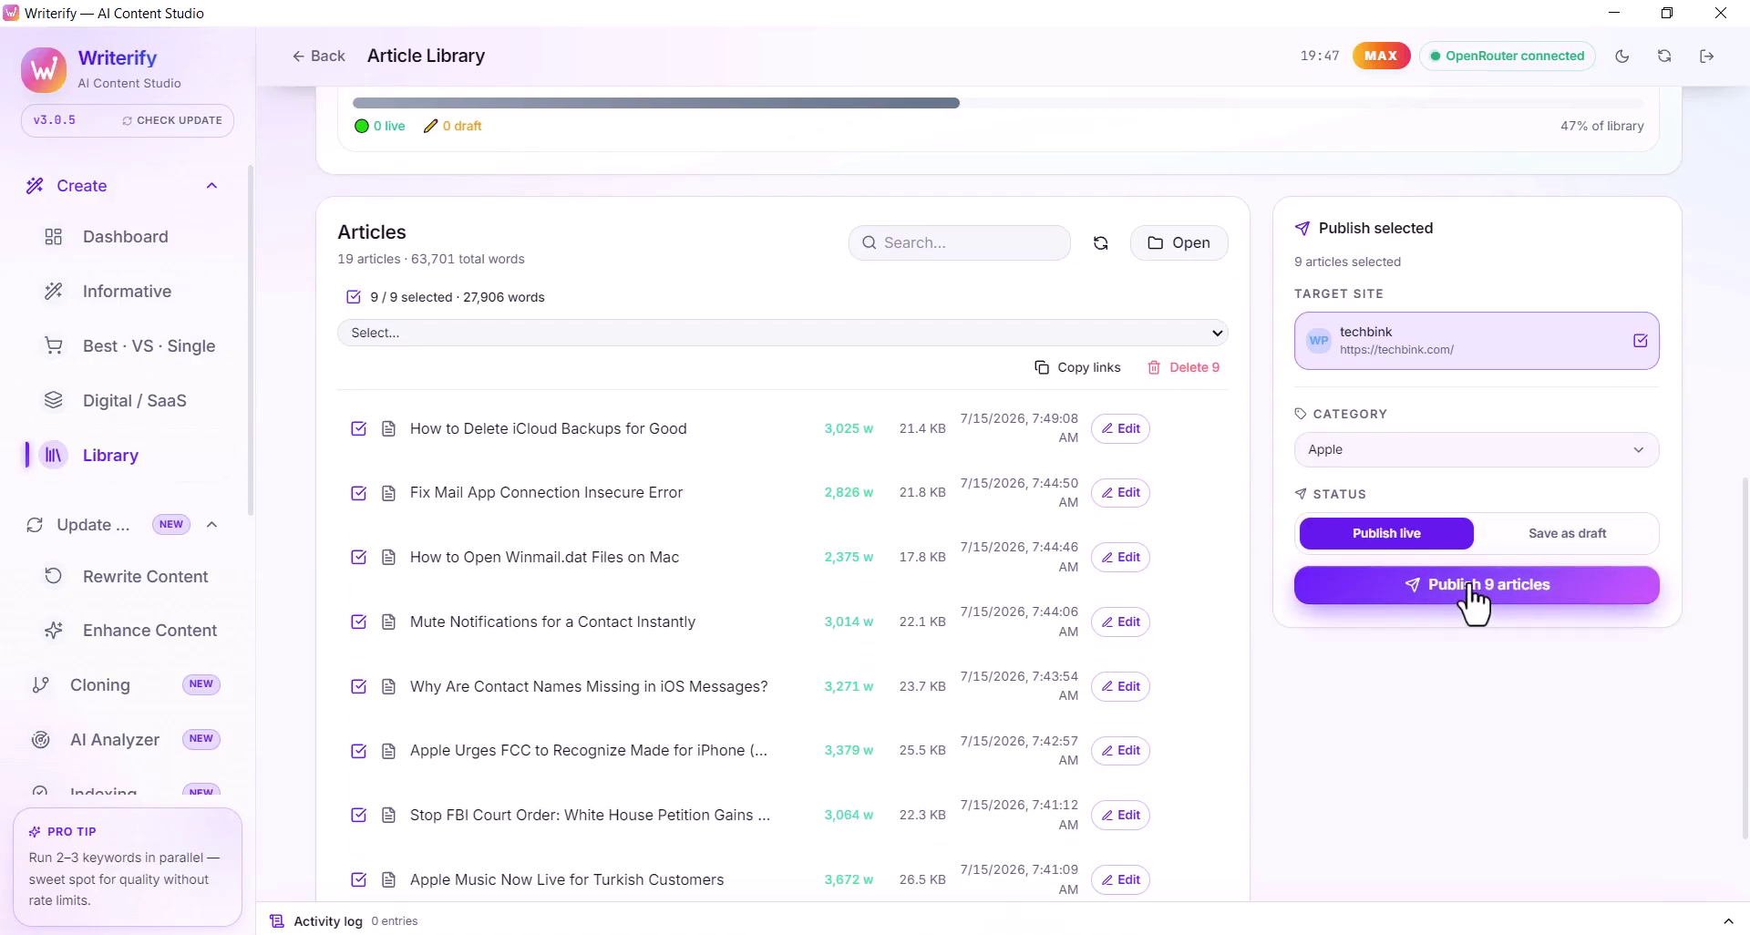
click(1456, 592)
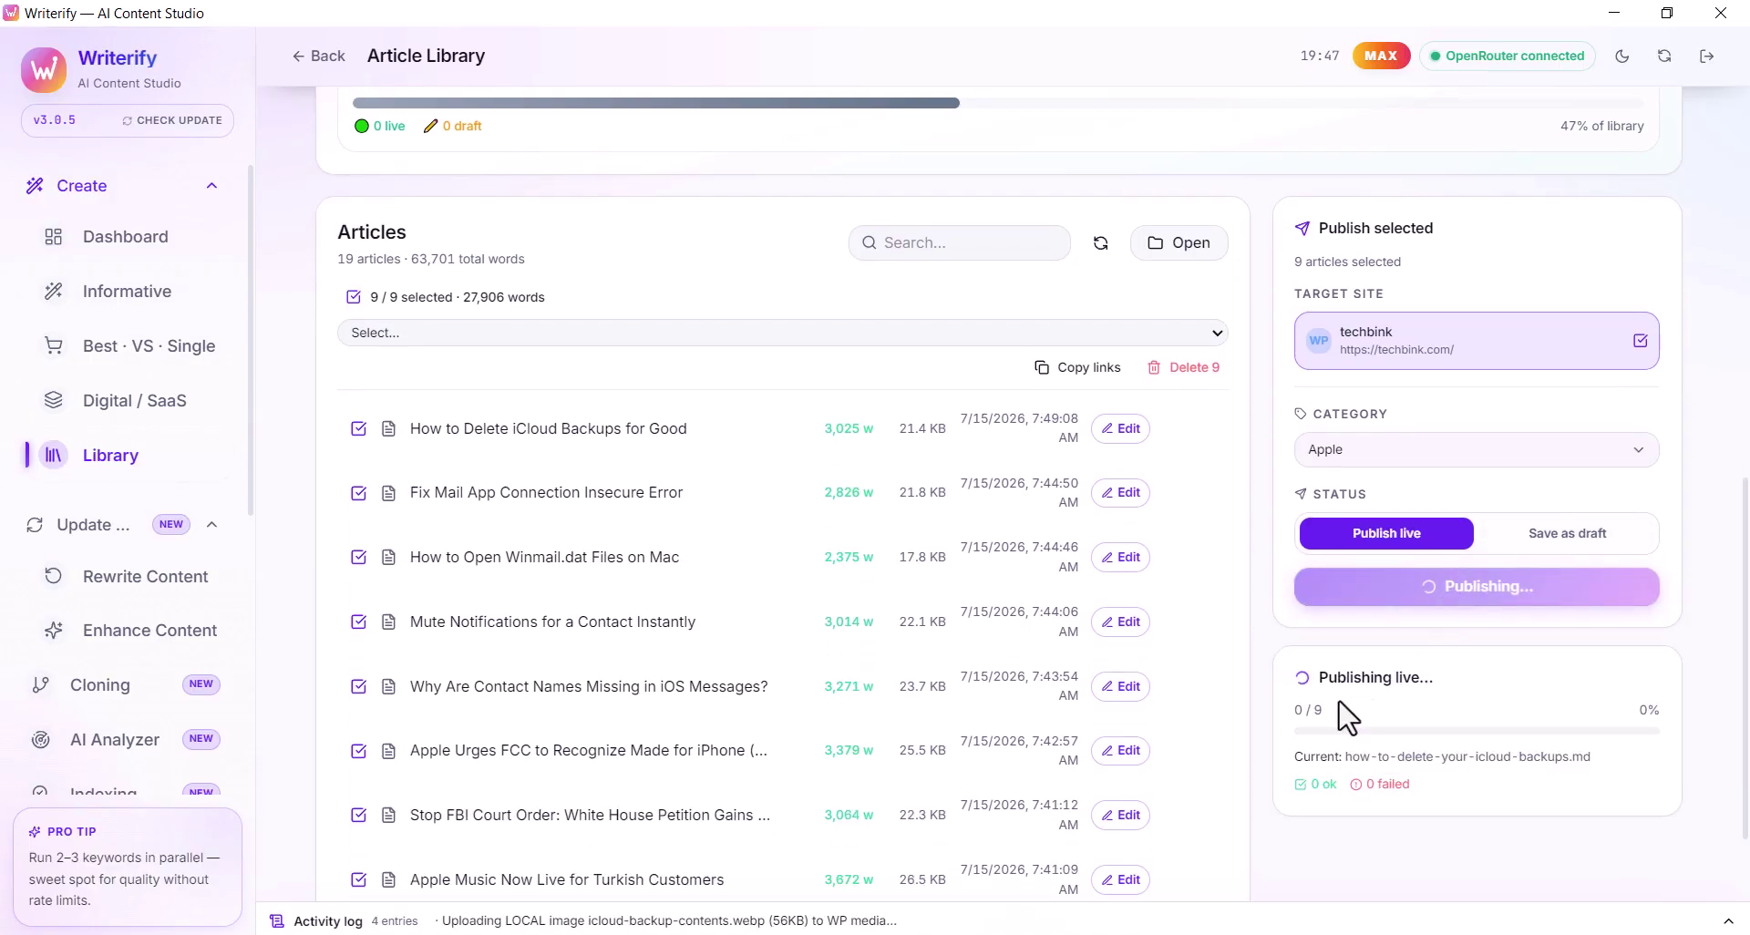
Check the live publishing progress, the selected articles, and the library's recent tasks and article statistics
scroll(1303, 666, down, 2)
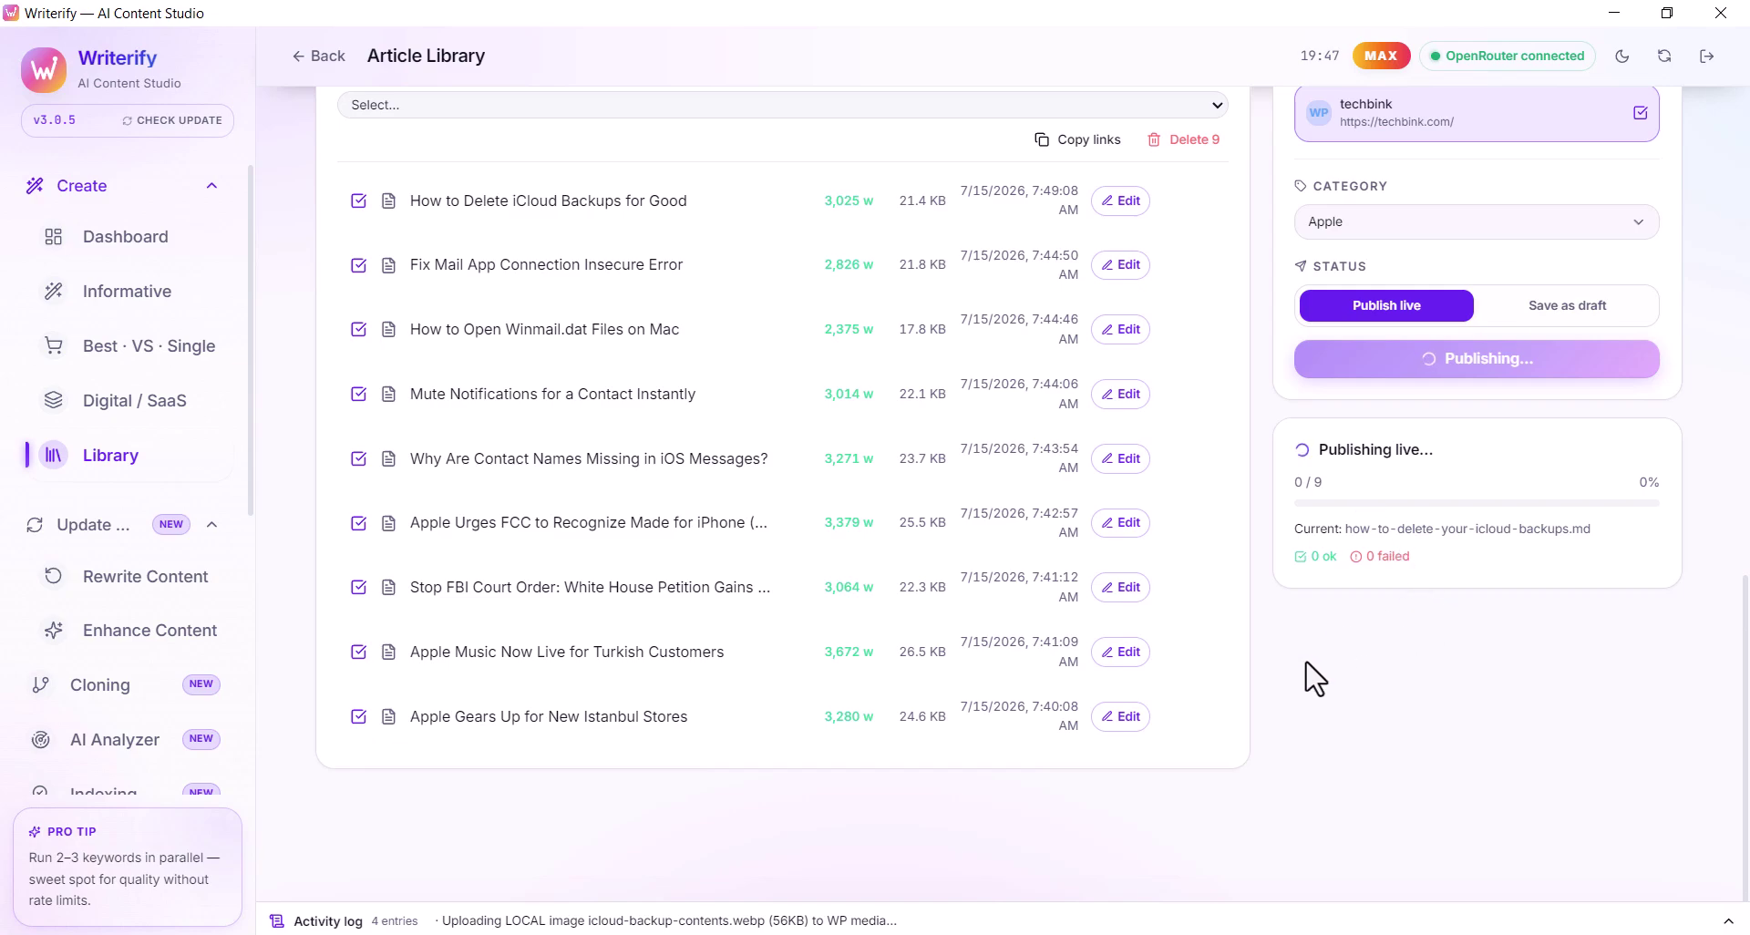
scroll(1308, 670, up, 6)
scroll(1305, 638, up, 5)
scroll(1303, 630, up, 1)
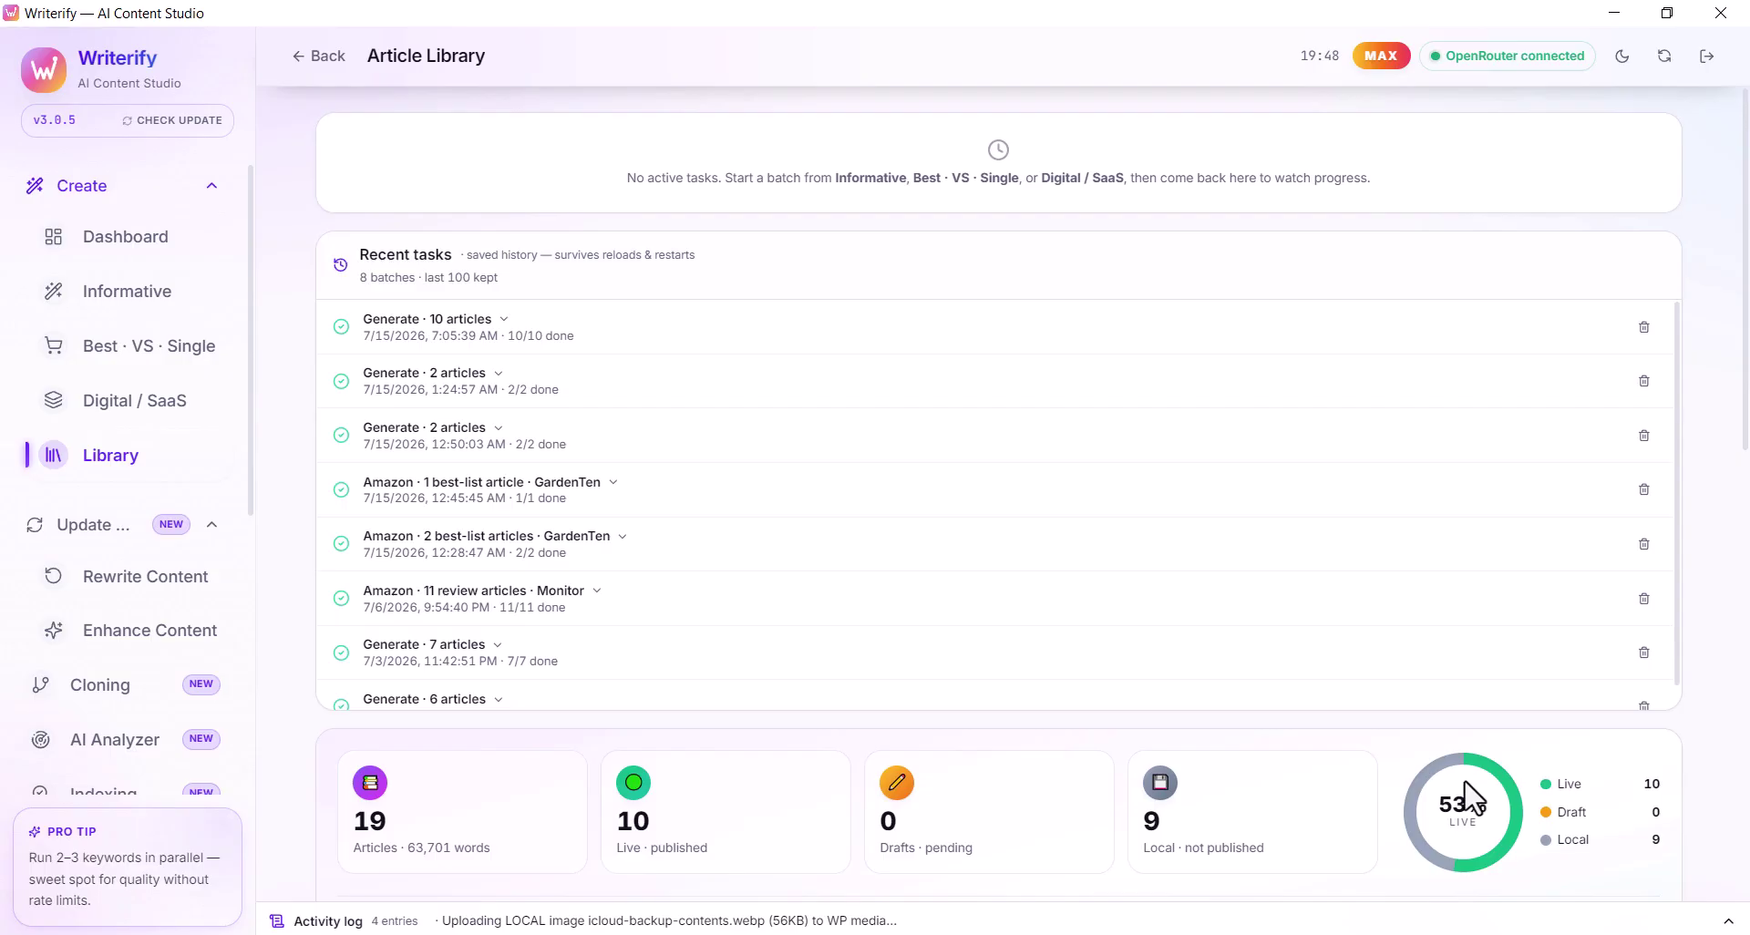
scroll(1281, 761, down, 10)
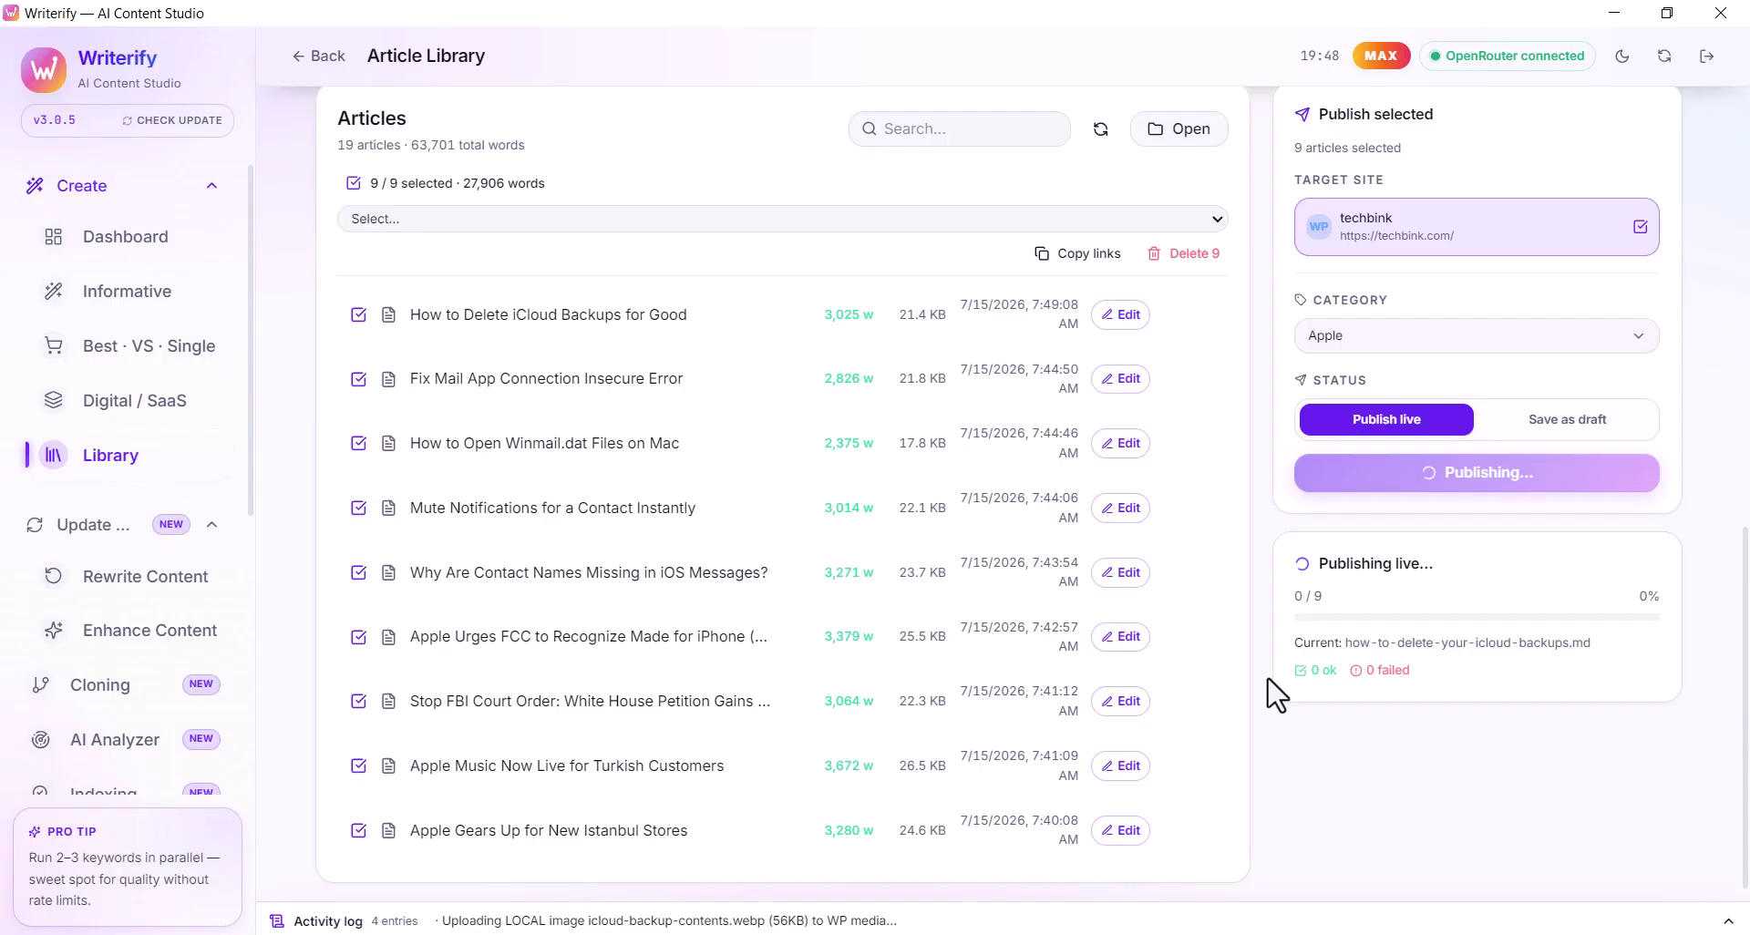
scroll(1276, 694, up, 10)
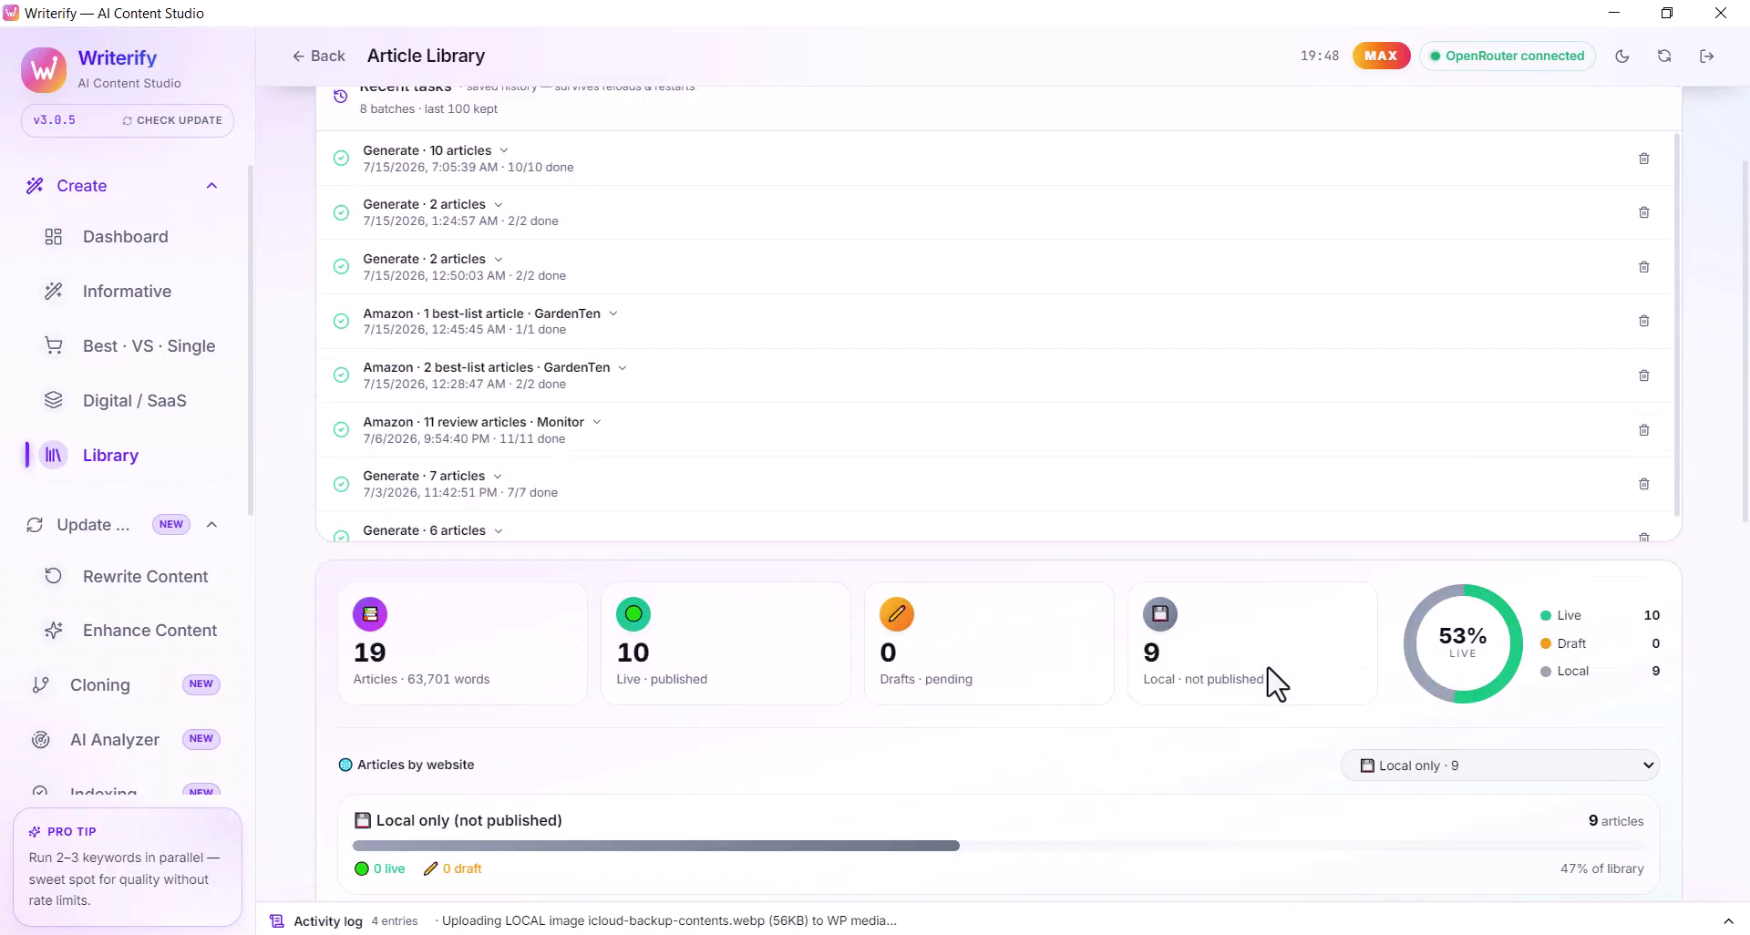
scroll(1276, 683, up, 3)
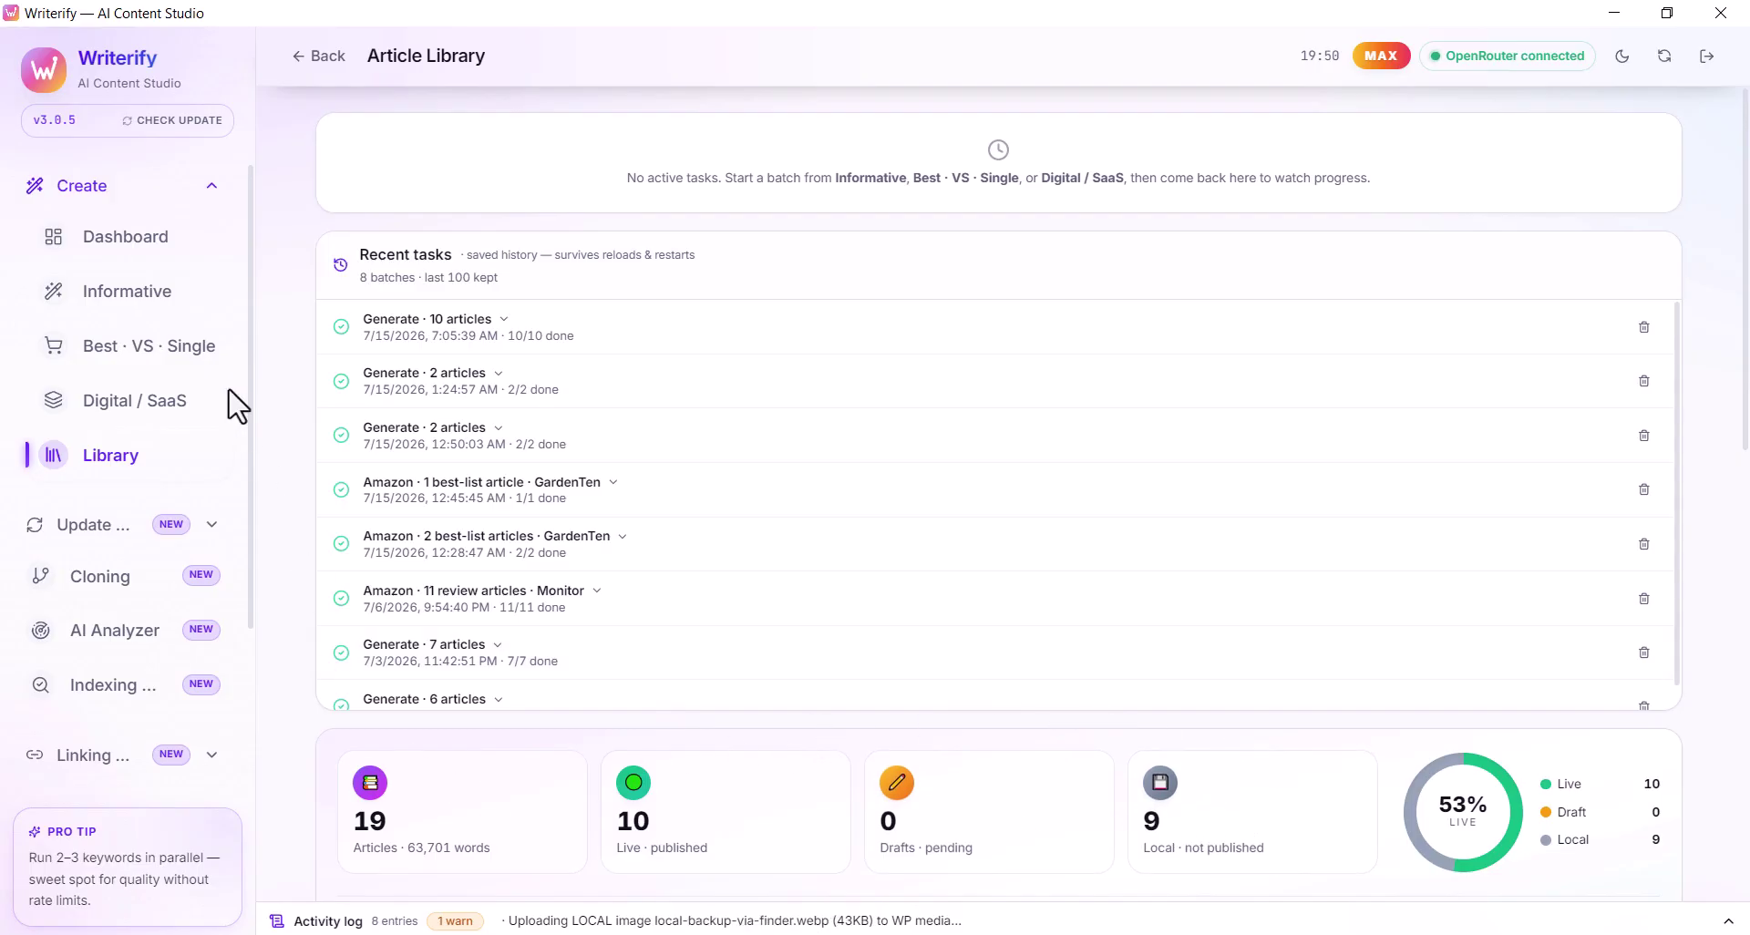
Review the dashboard's article totals and generation success ratio for the last 30 days, and return to the article library
click(128, 241)
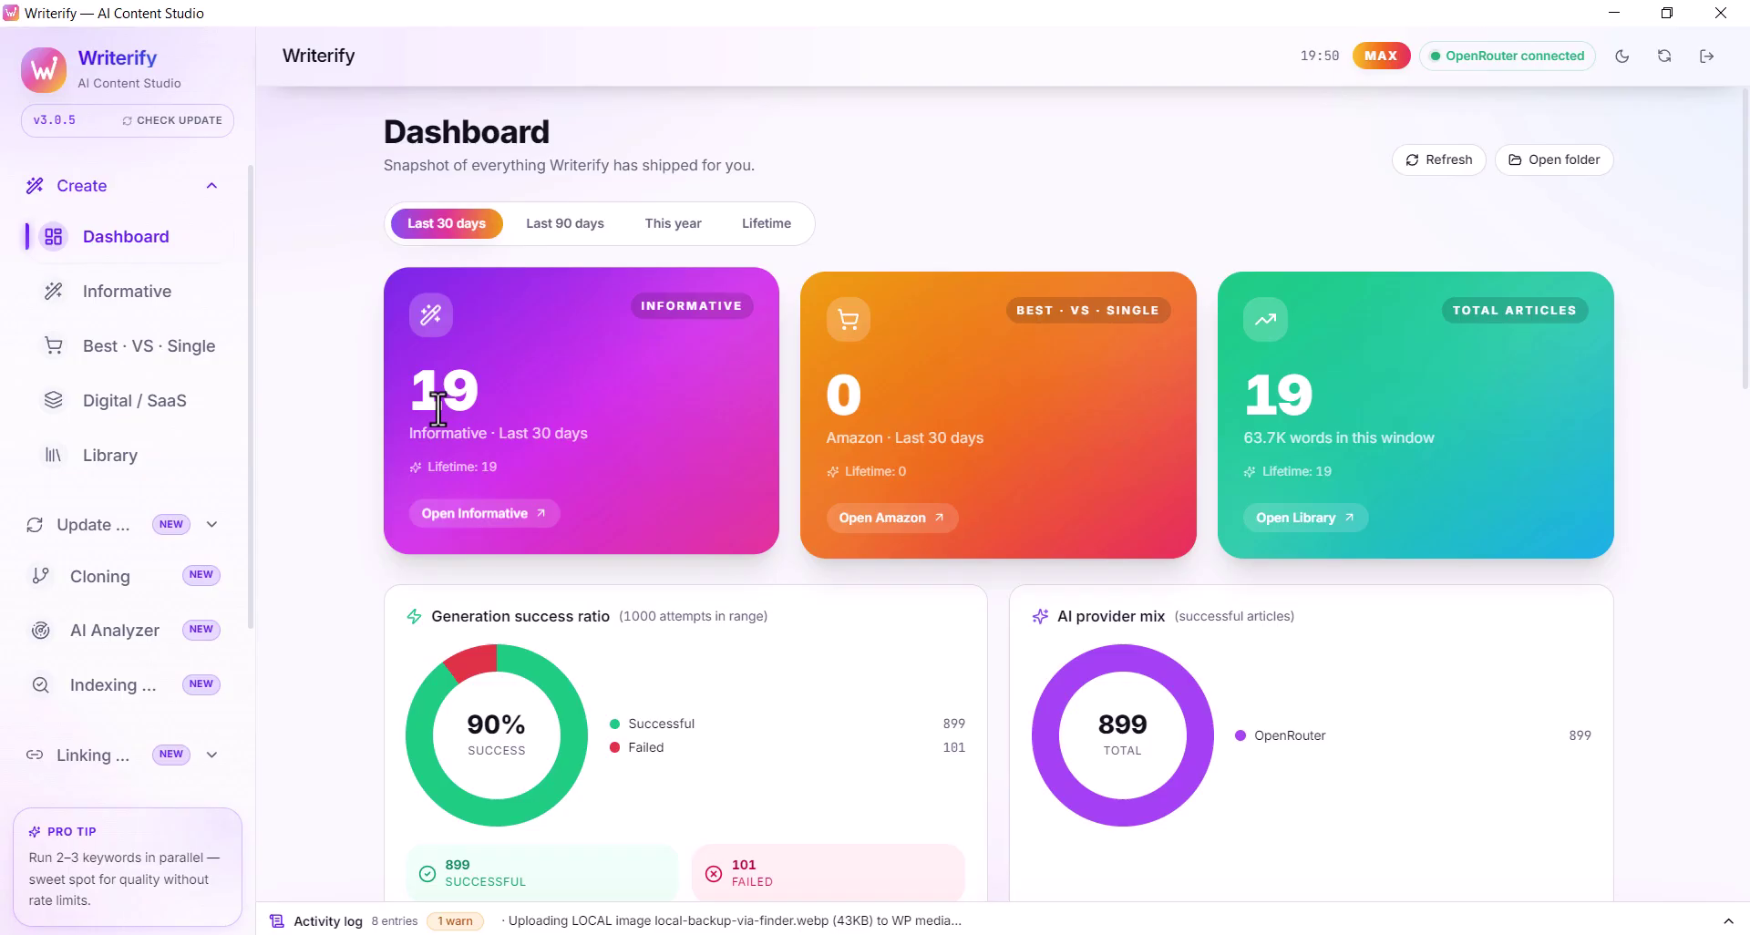
drag(936, 723, 973, 729)
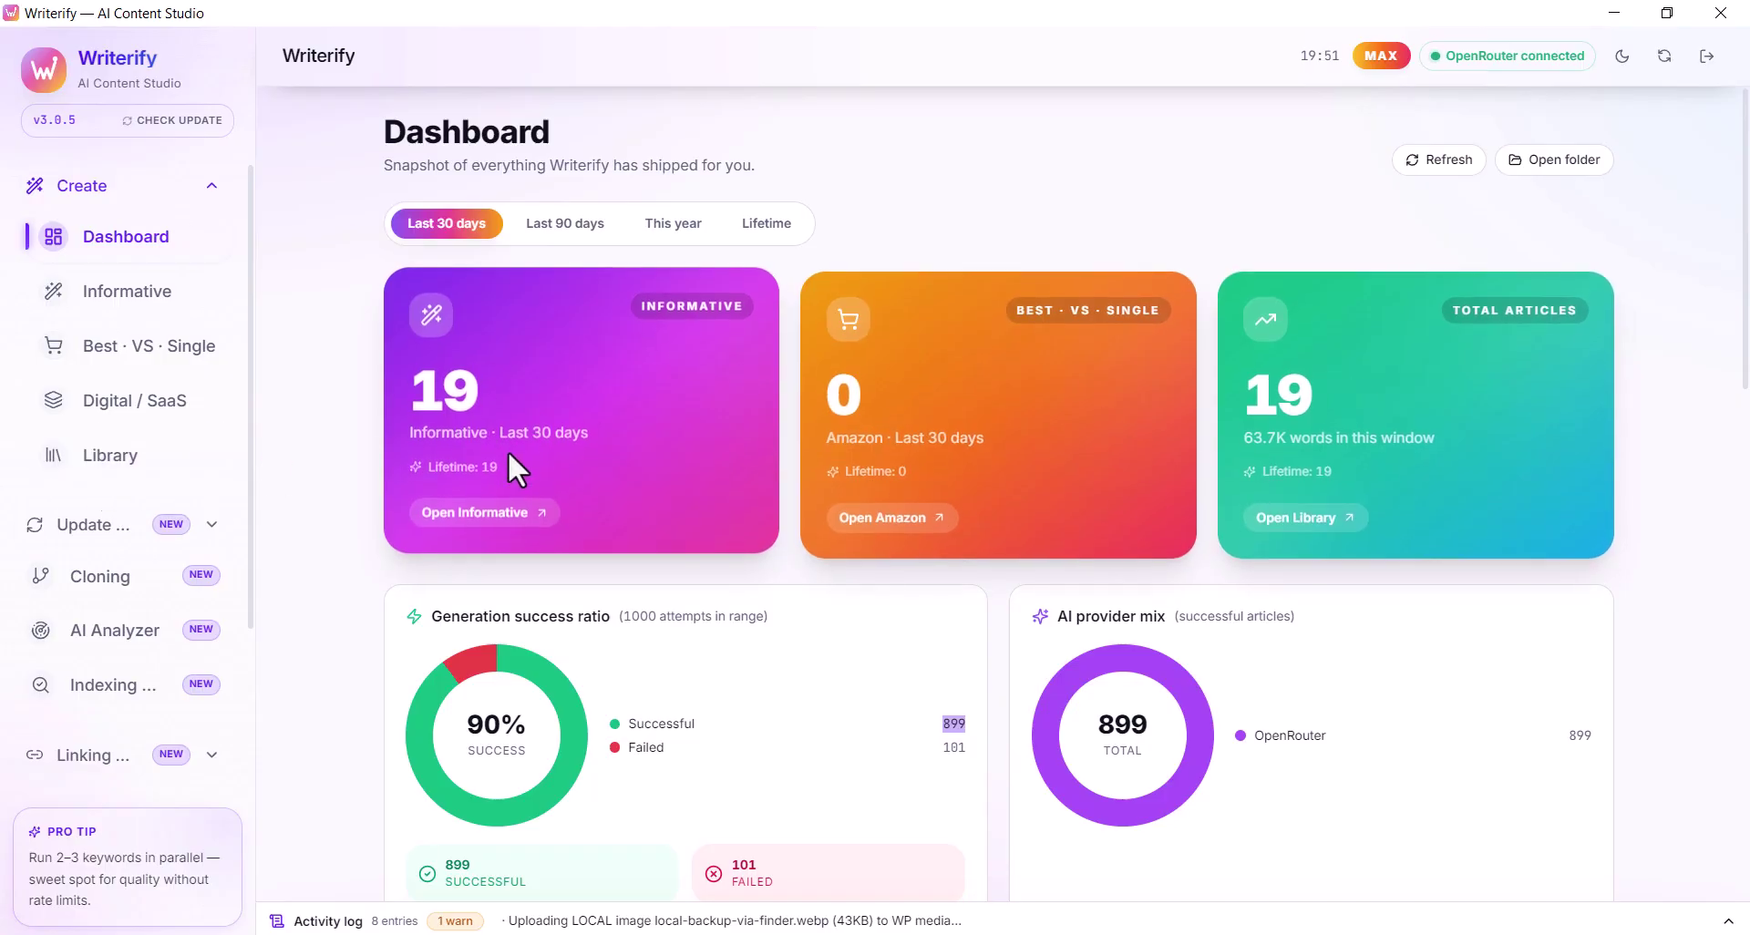
click(172, 460)
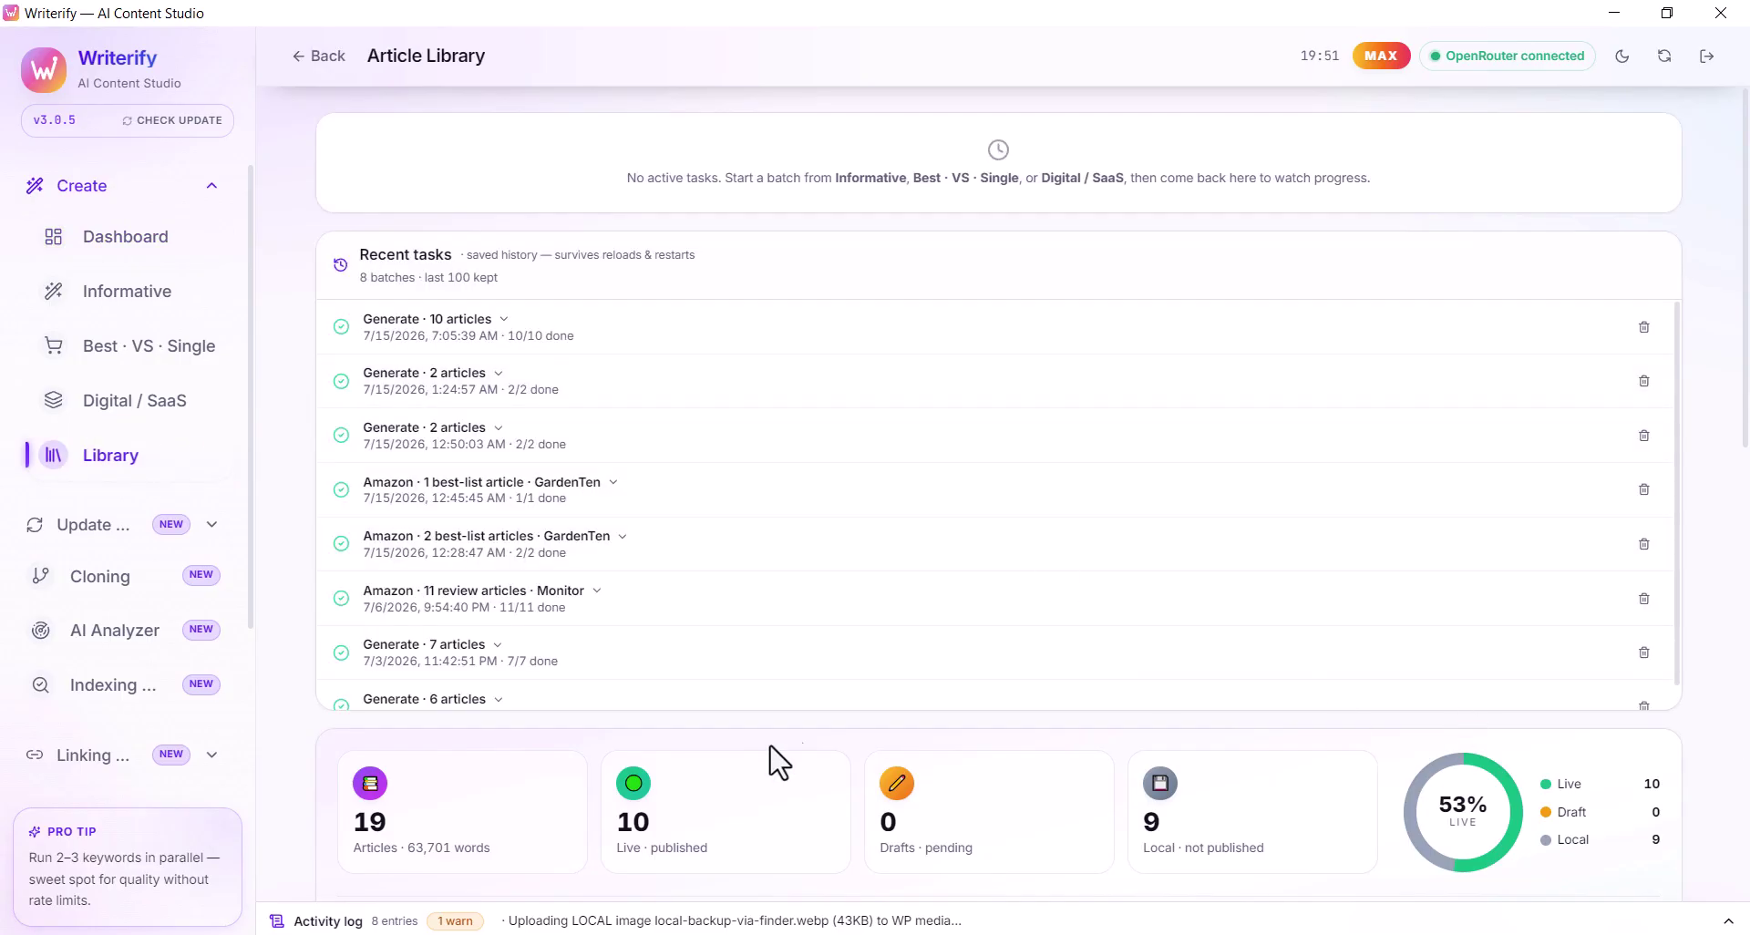